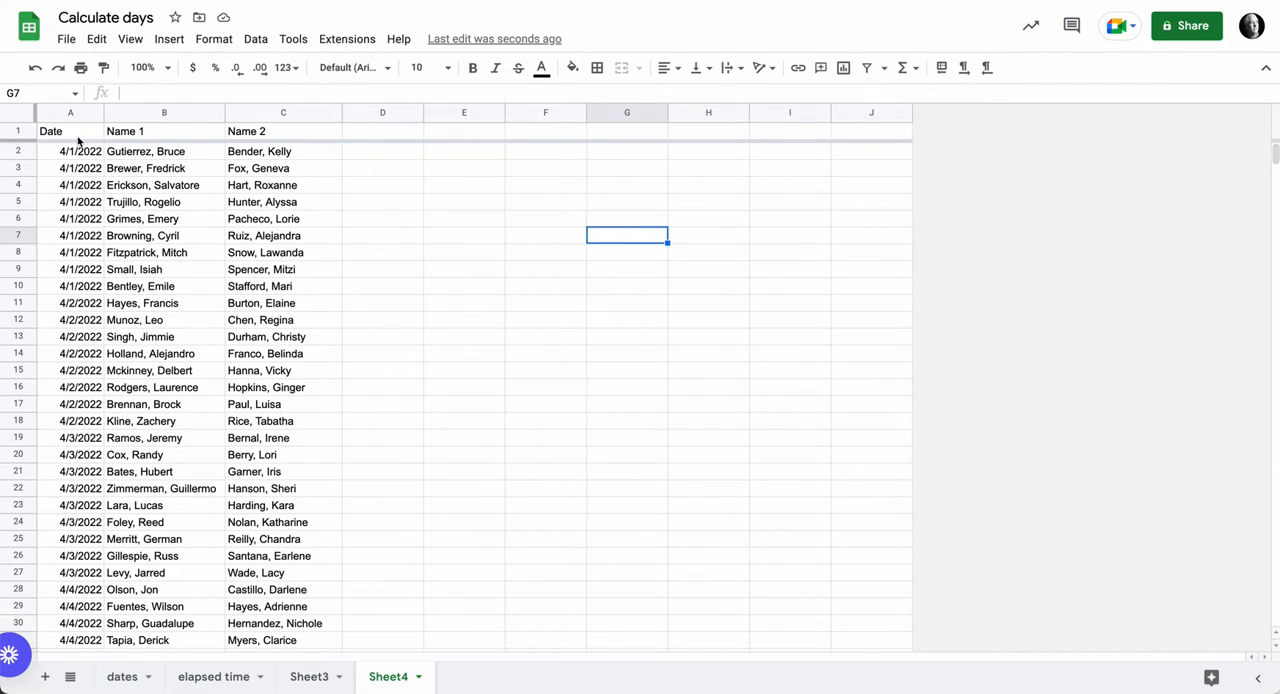
- Define columns A to C (Date, Name 1, Name 2) as a named range called formdata
left_click_drag(69, 118, 283, 116)
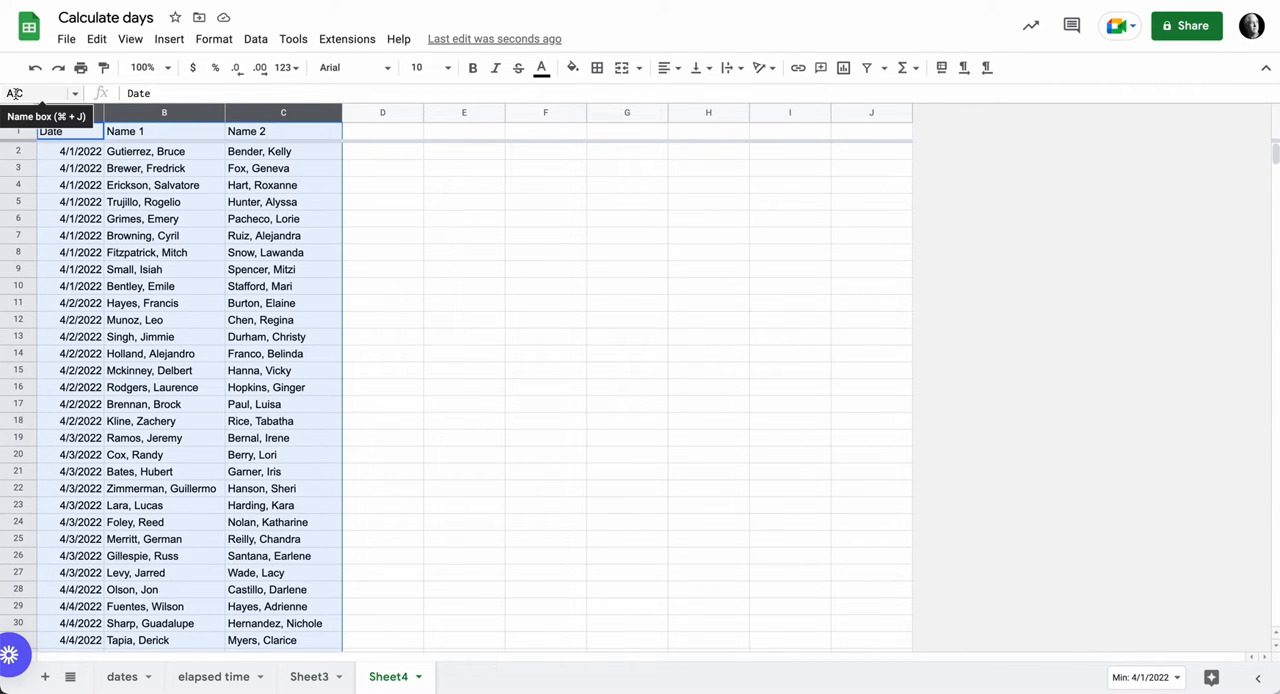
left_click(12, 93)
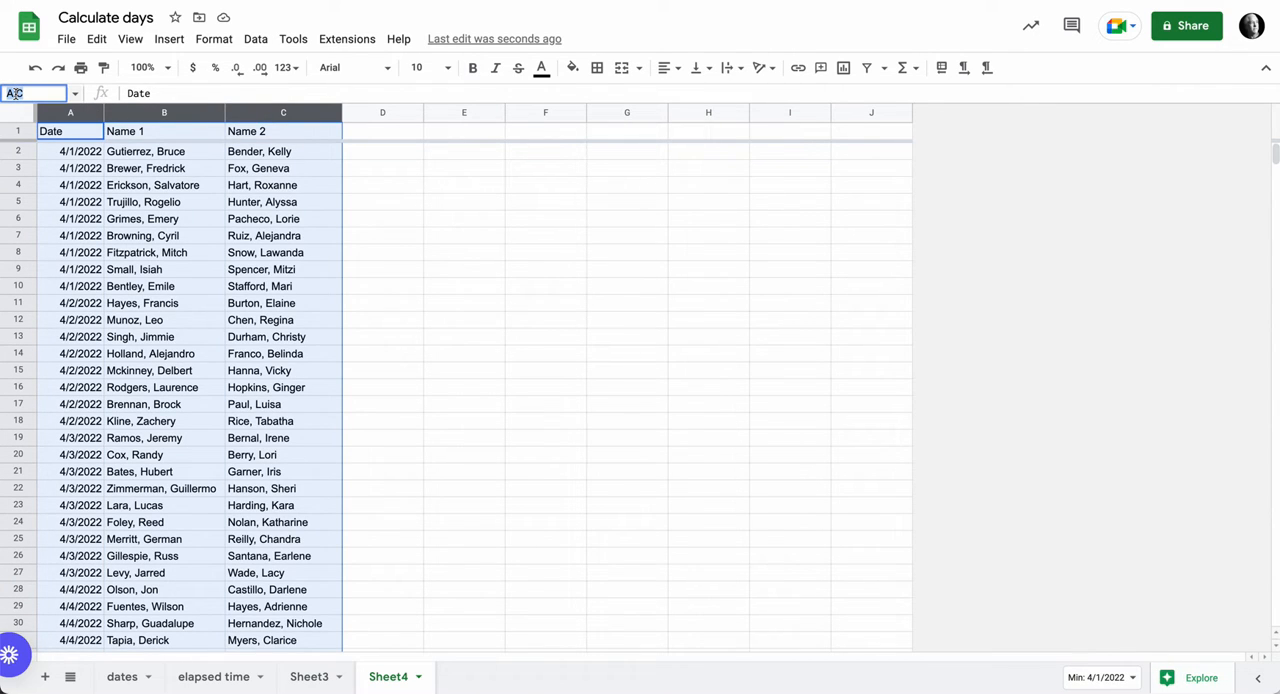
type("formdata")
key("Return")
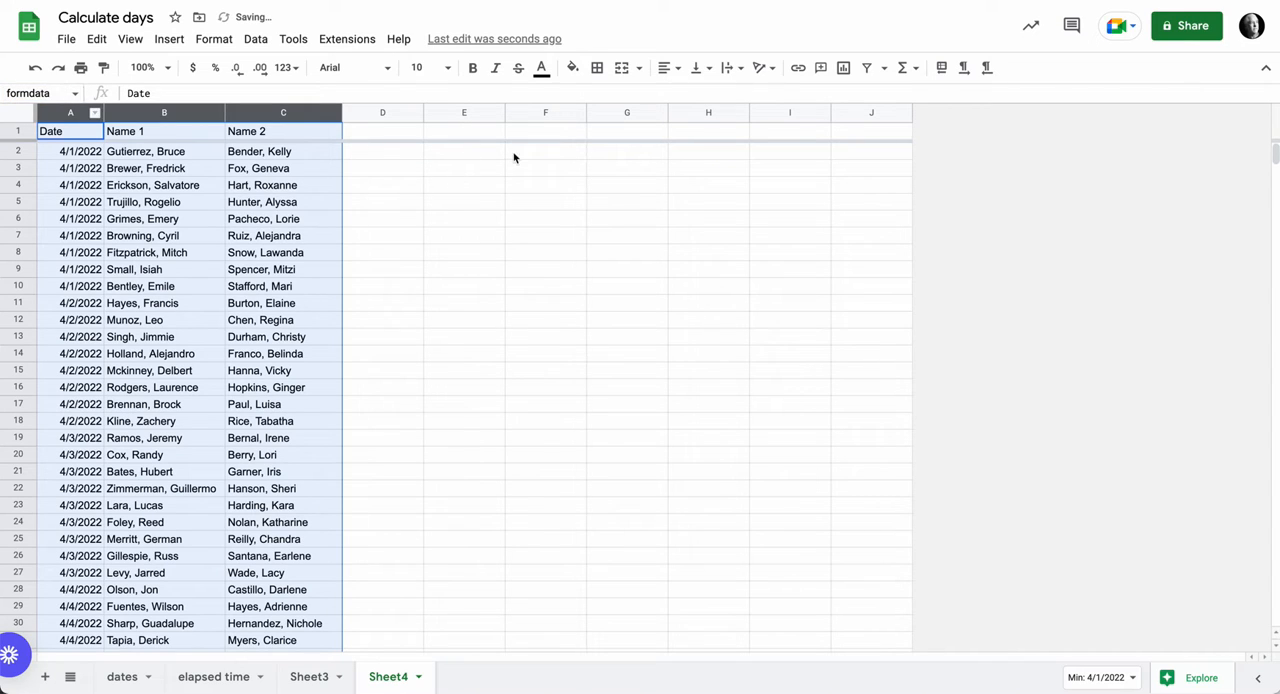
- Begin a QUERY formula in cell E1 with the named range formdata as its data argument
left_click(476, 138)
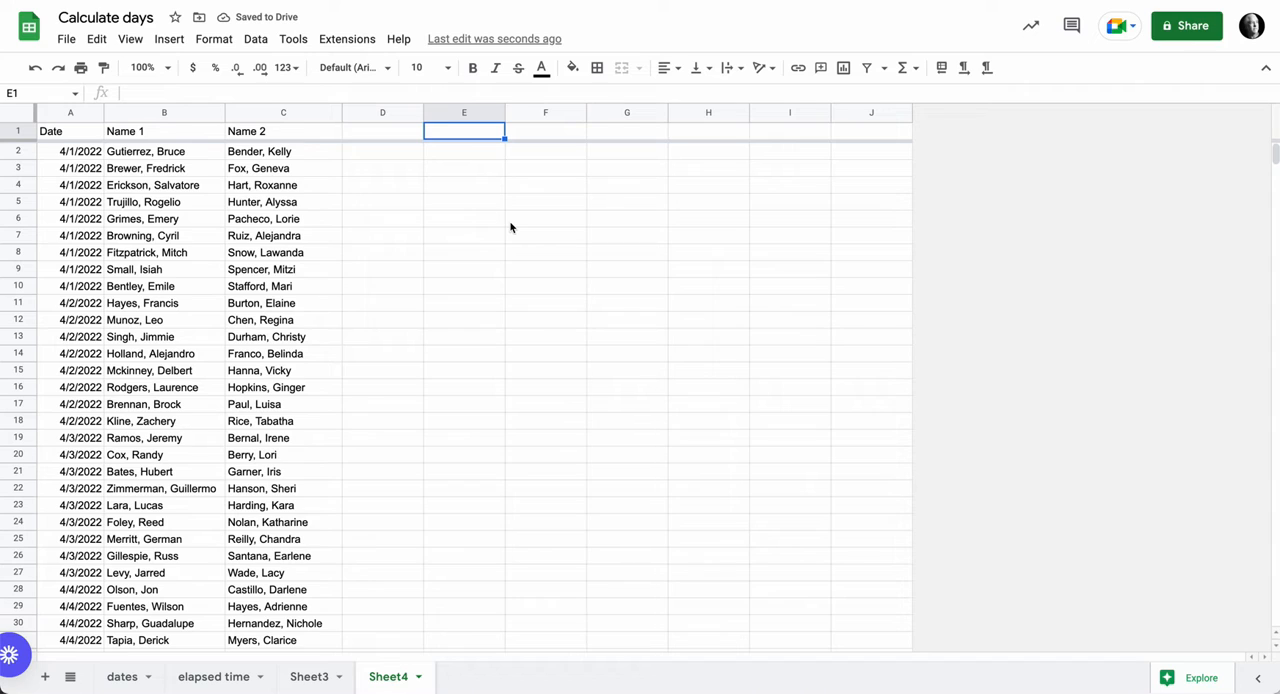
type("=qu")
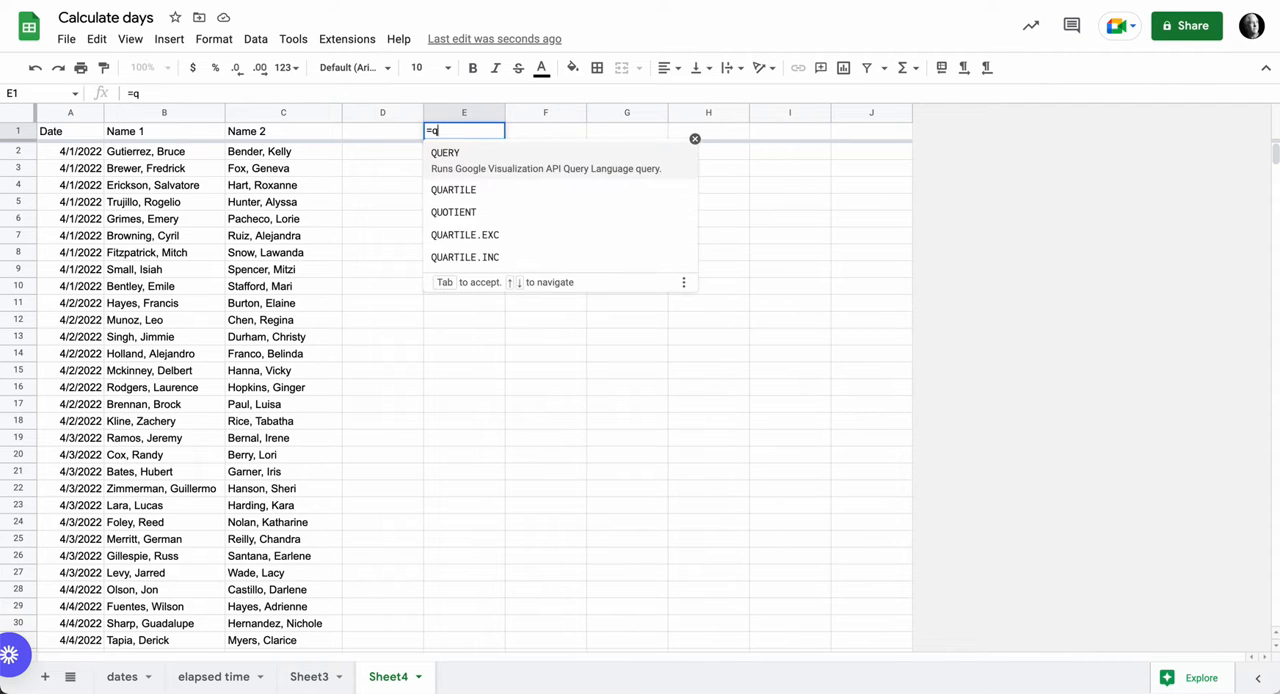
key("Tab")
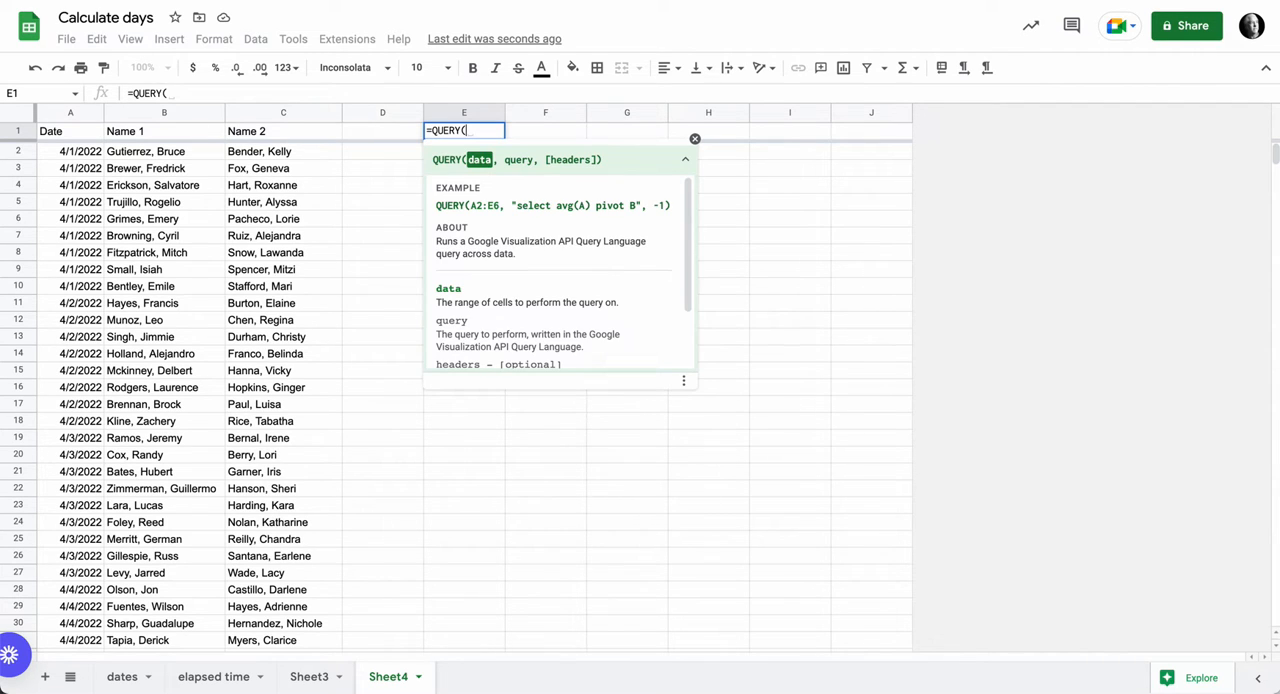
type("for")
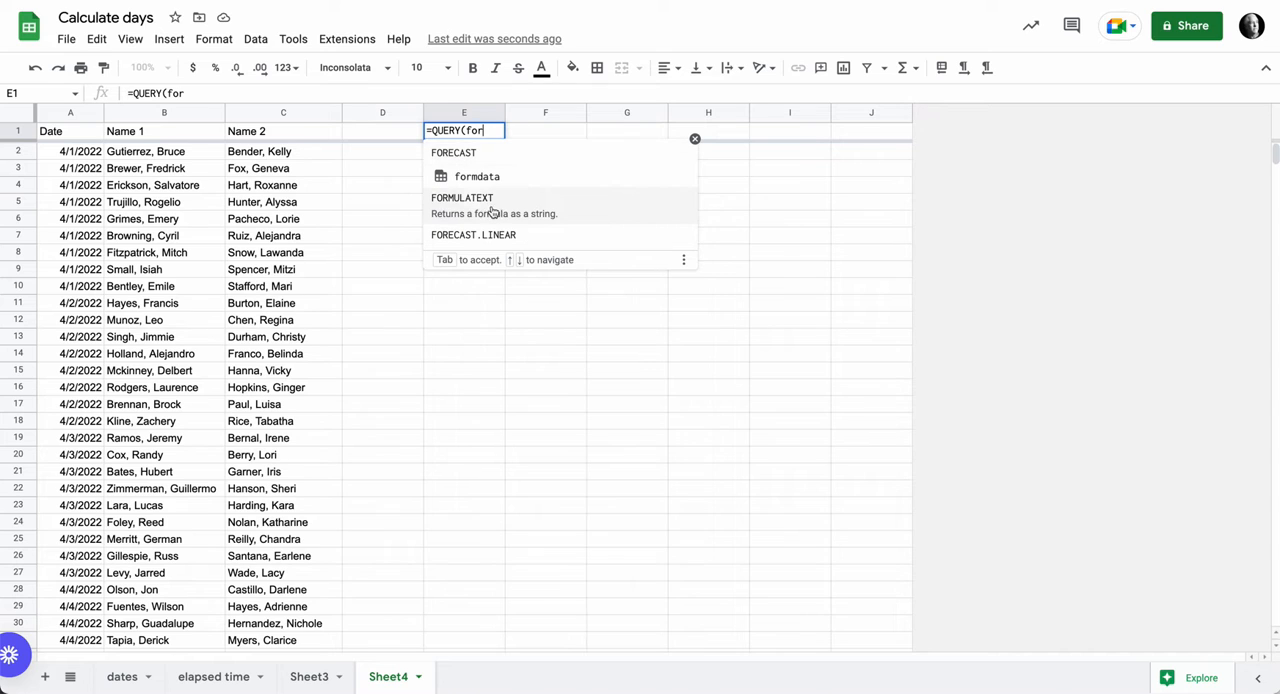
left_click(490, 178)
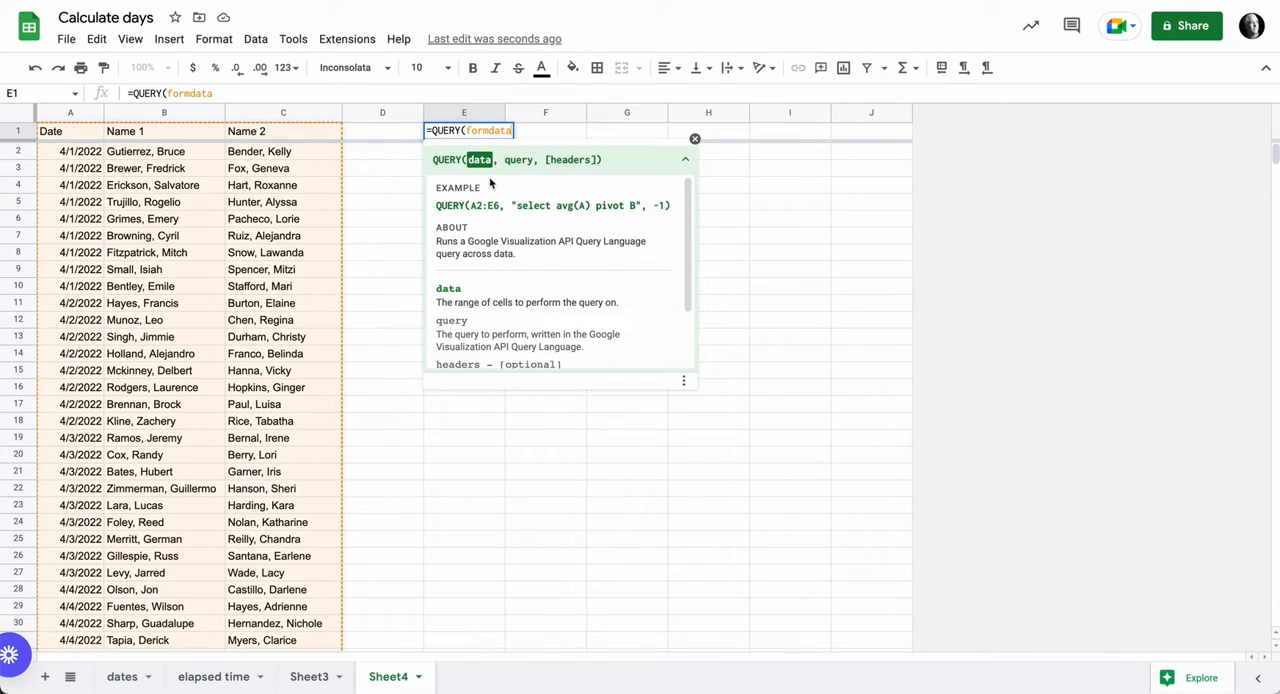
- Add the query text "select * where A <= date '" as the second argument of the QUERY formula
type(", ")
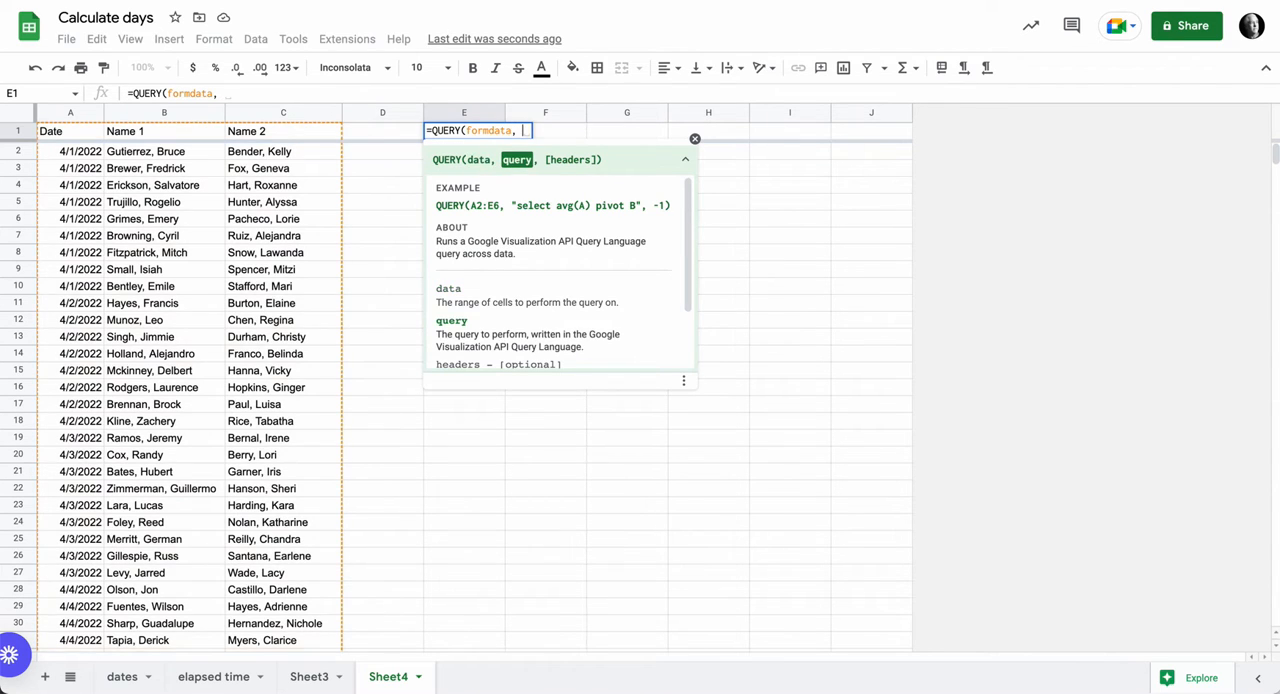
type("\"select ")
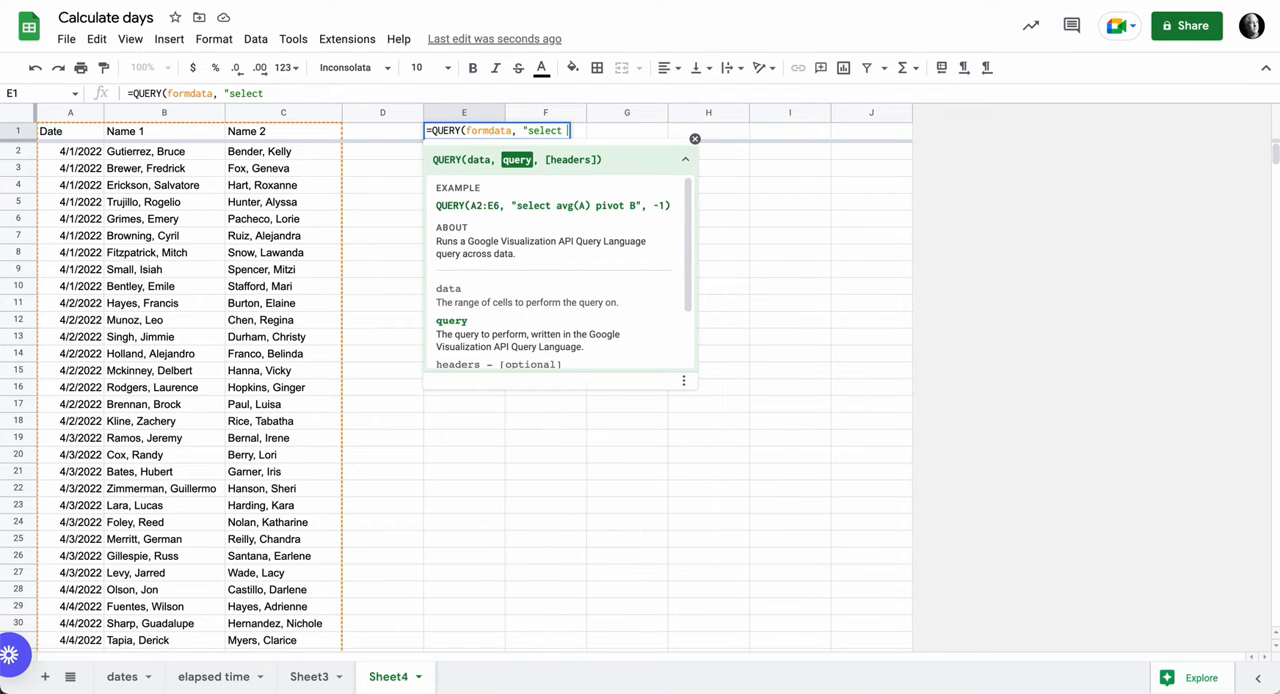
type("* where")
type("A <")
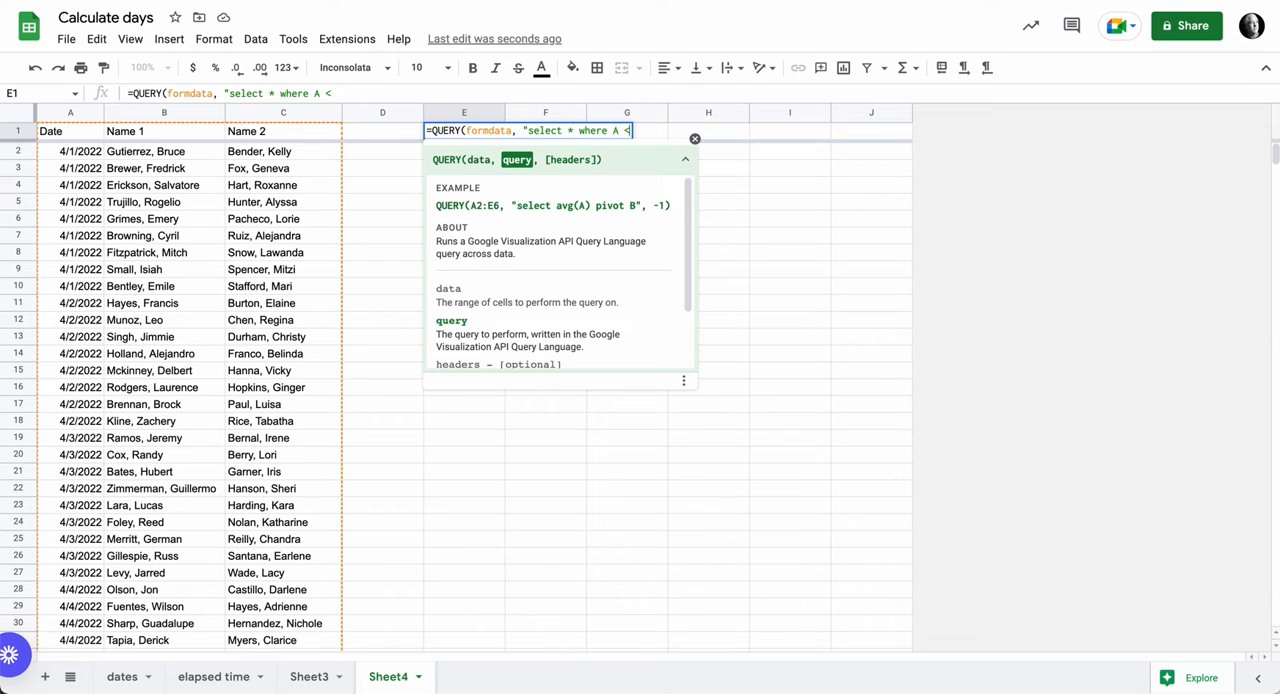
type("= date '\"")
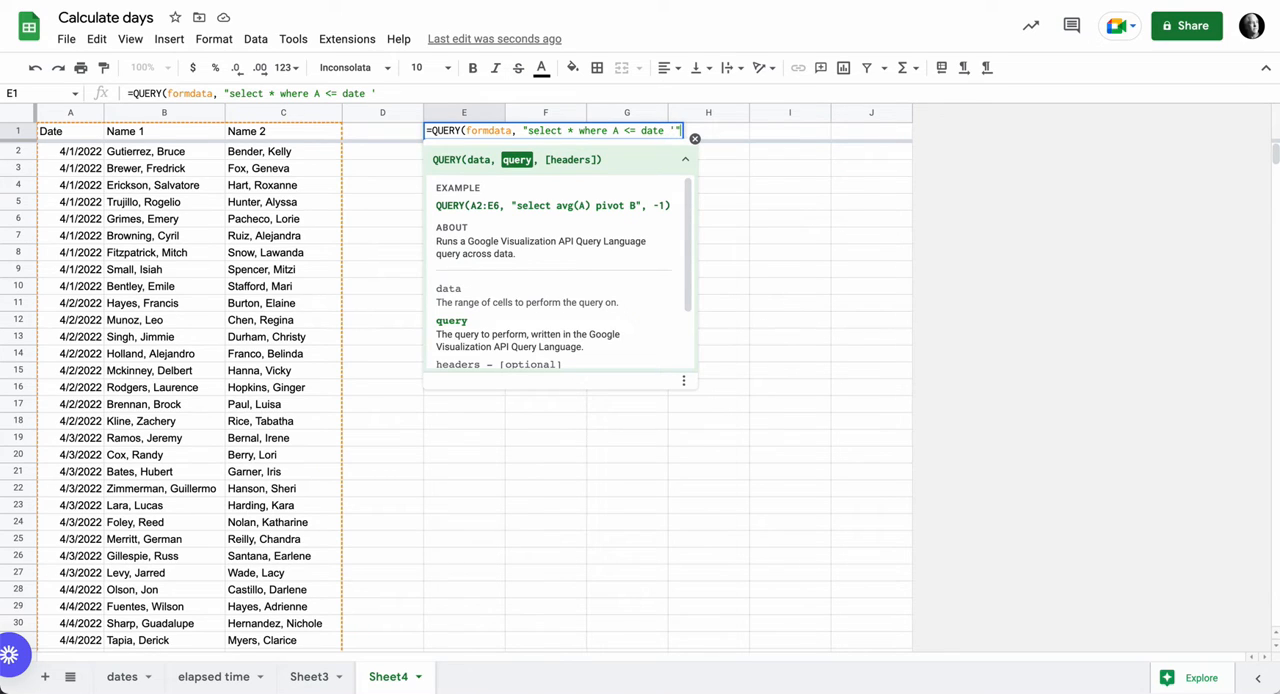
type("&")
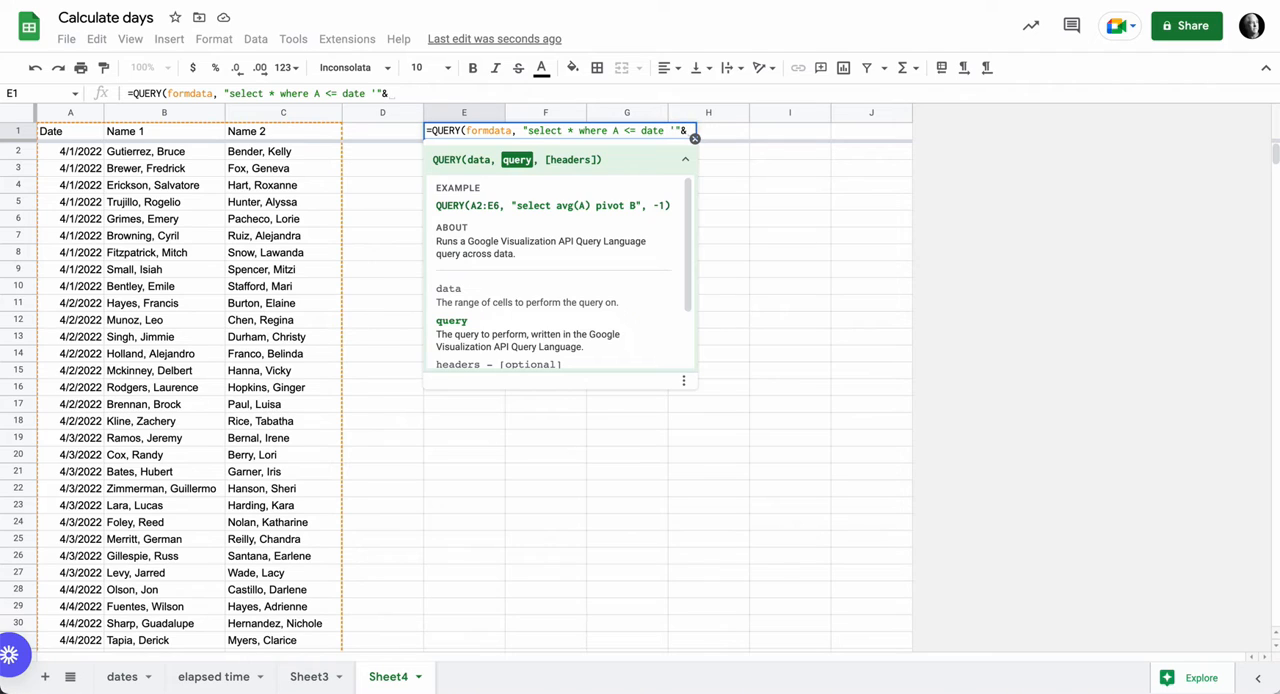
type("to")
type("xt")
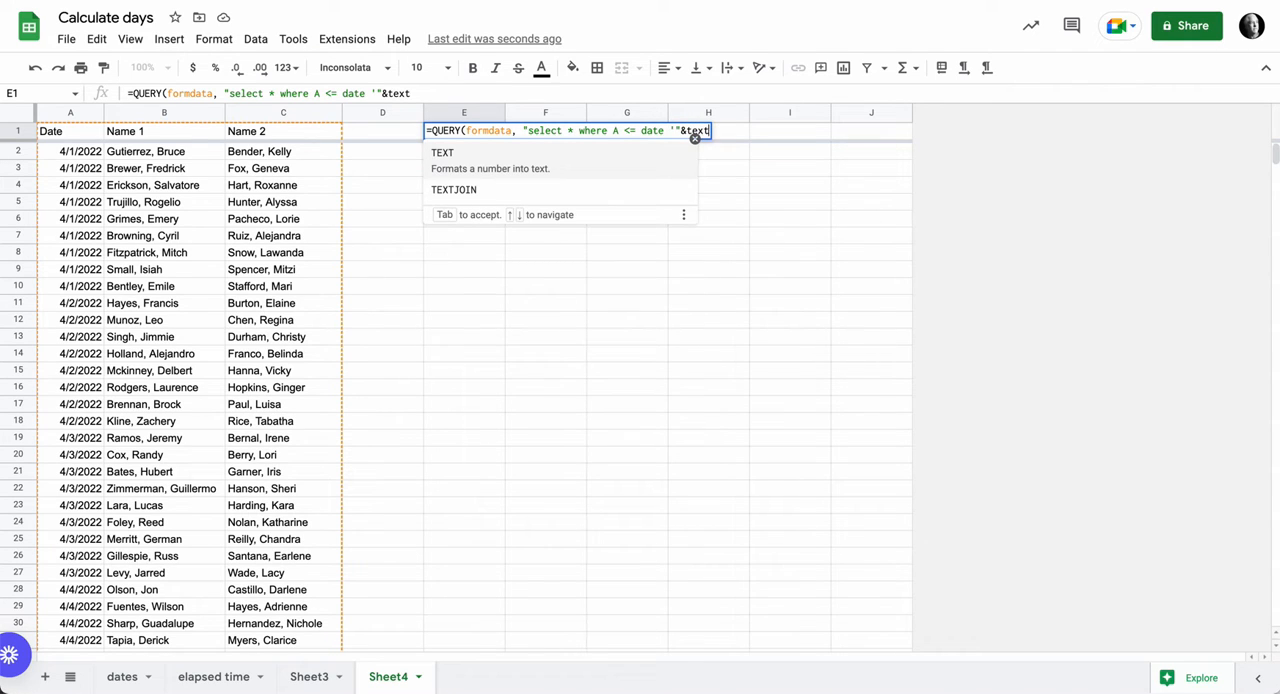
- Append a TEXT function to the query string with TODAY() as the value it converts
key("BackSpace")
key("BackSpace")
key("BackSpace")
key("BackSpace")
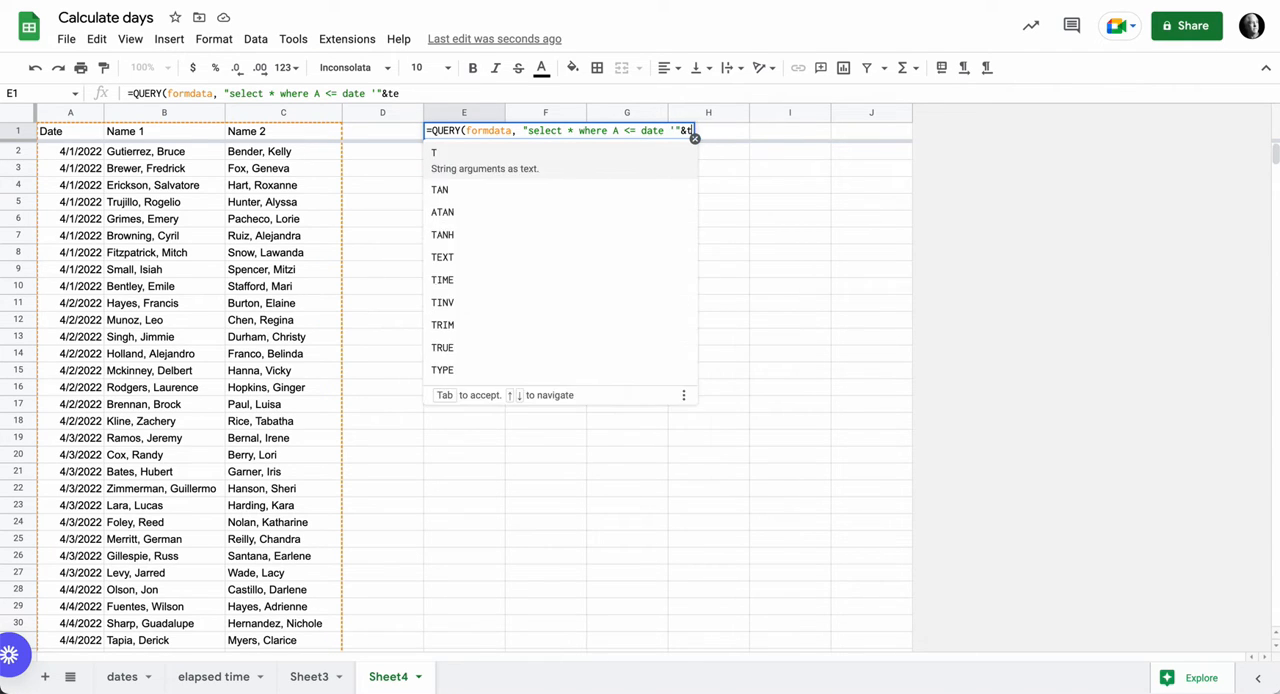
type("TEXT")
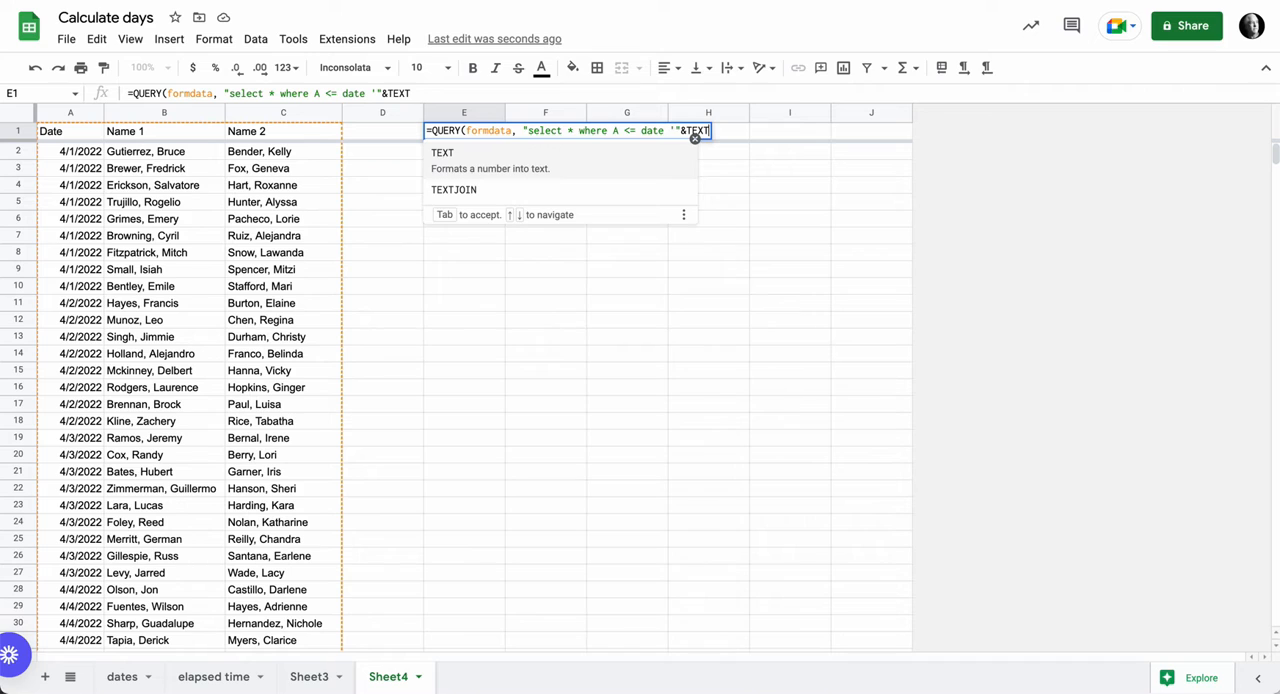
type("9")
key("BackSpace")
type("(")
type("TO")
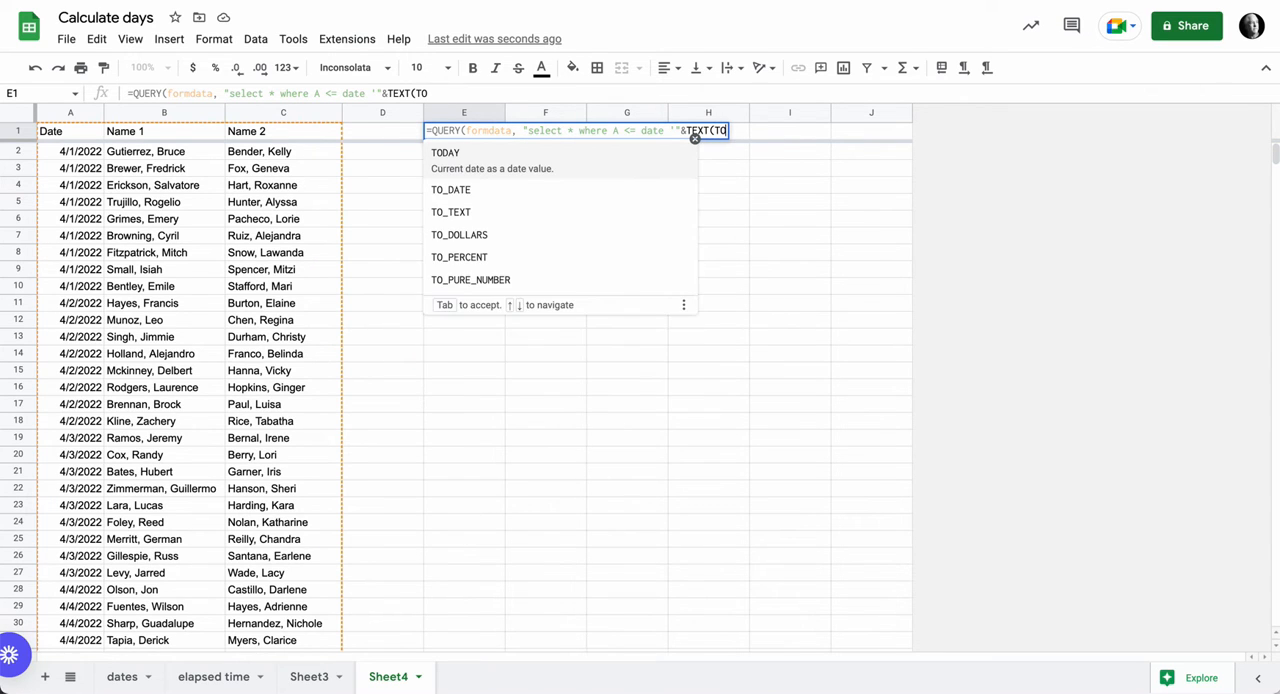
type("DAY()")
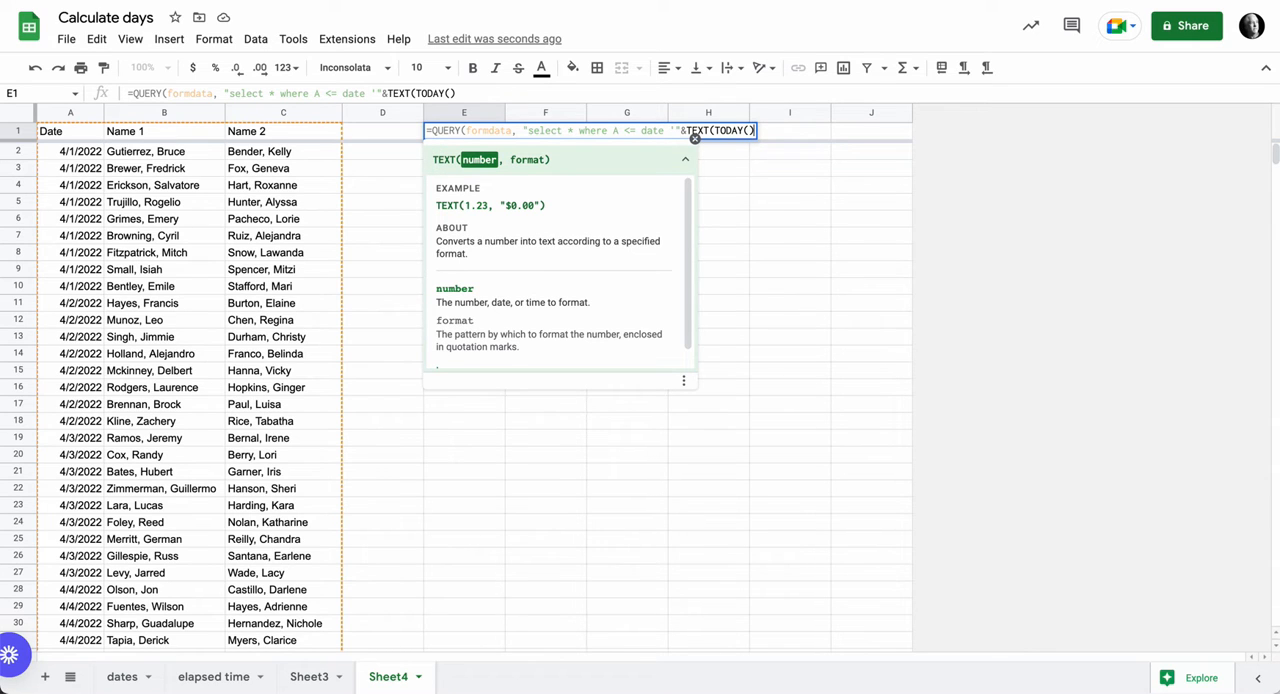
type(",")
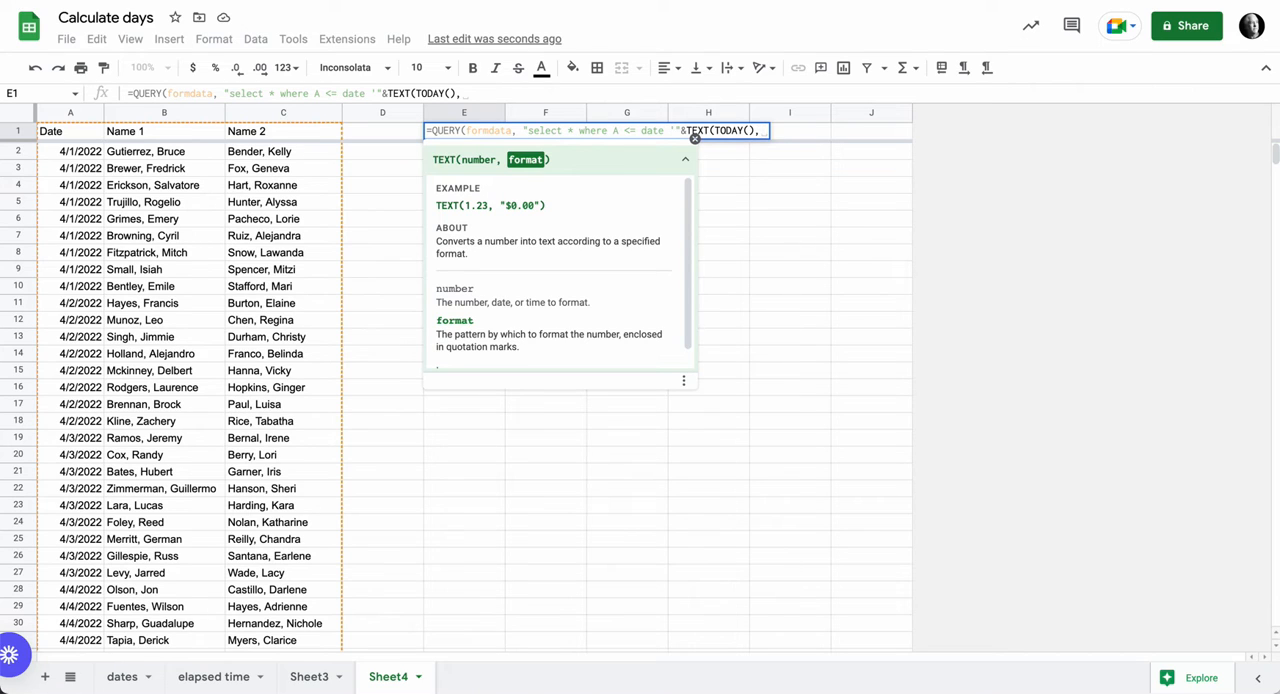
type("\"")
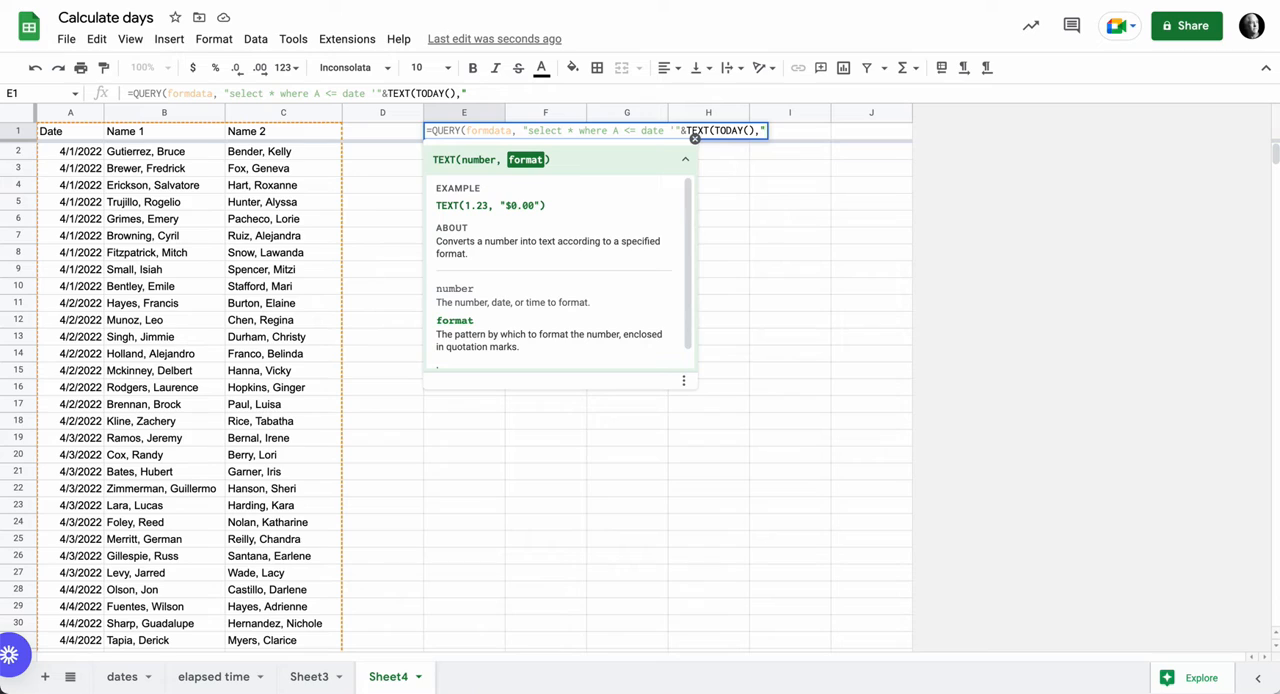
type("yyyy-mm-")
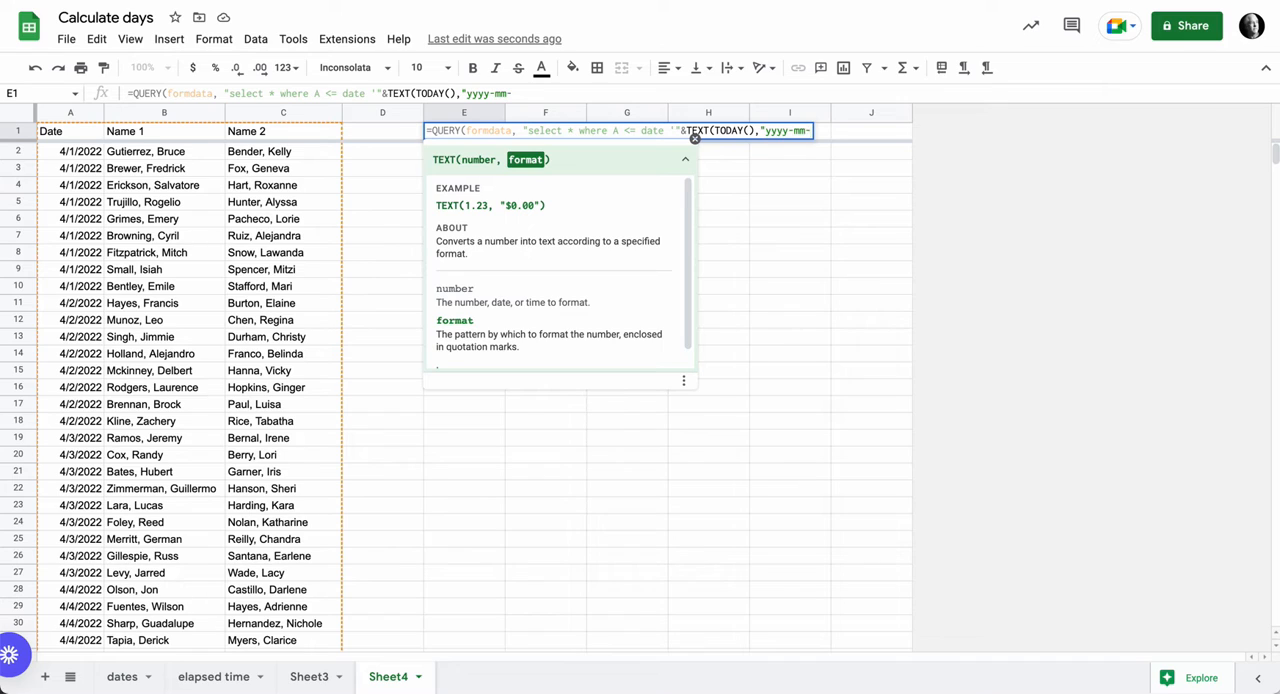
type("dd\")")
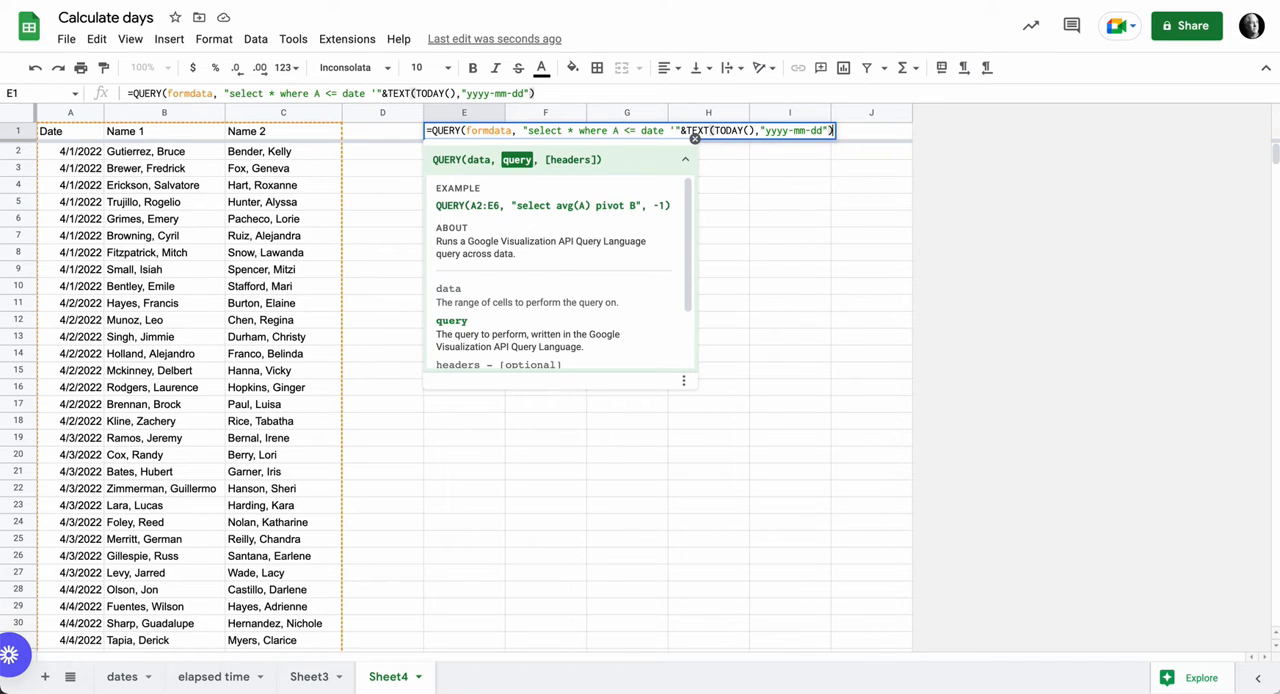
type("&")
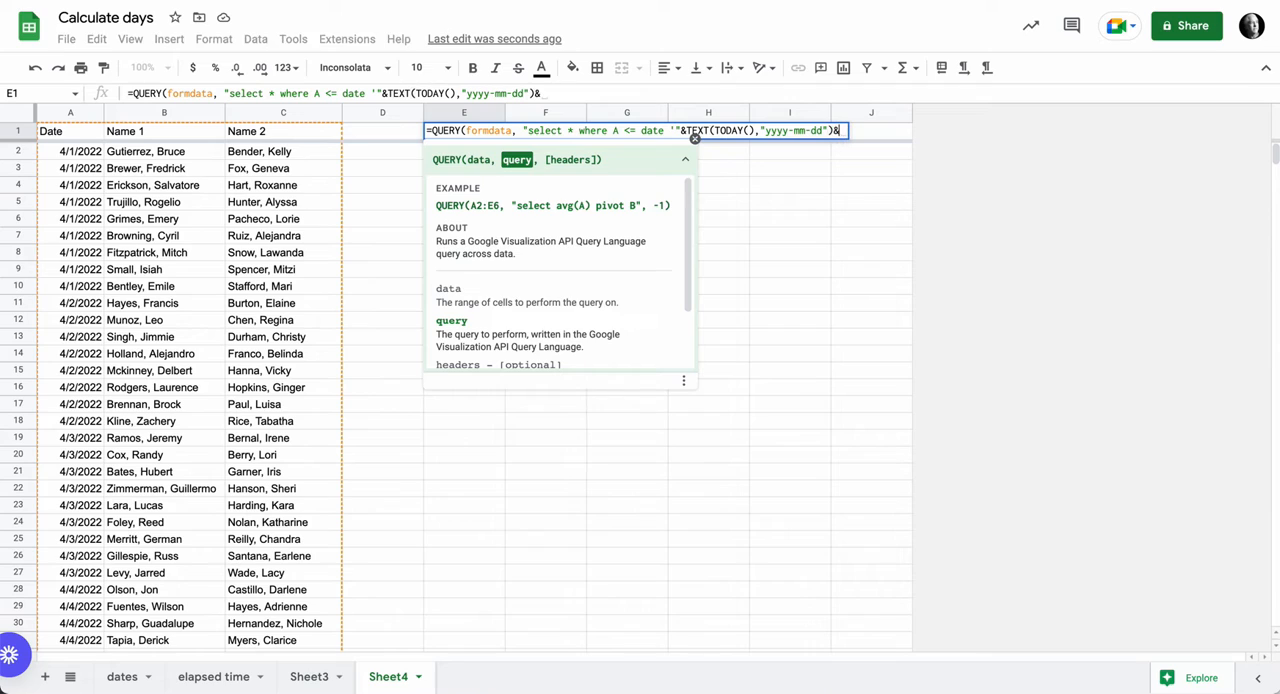
type("\"")
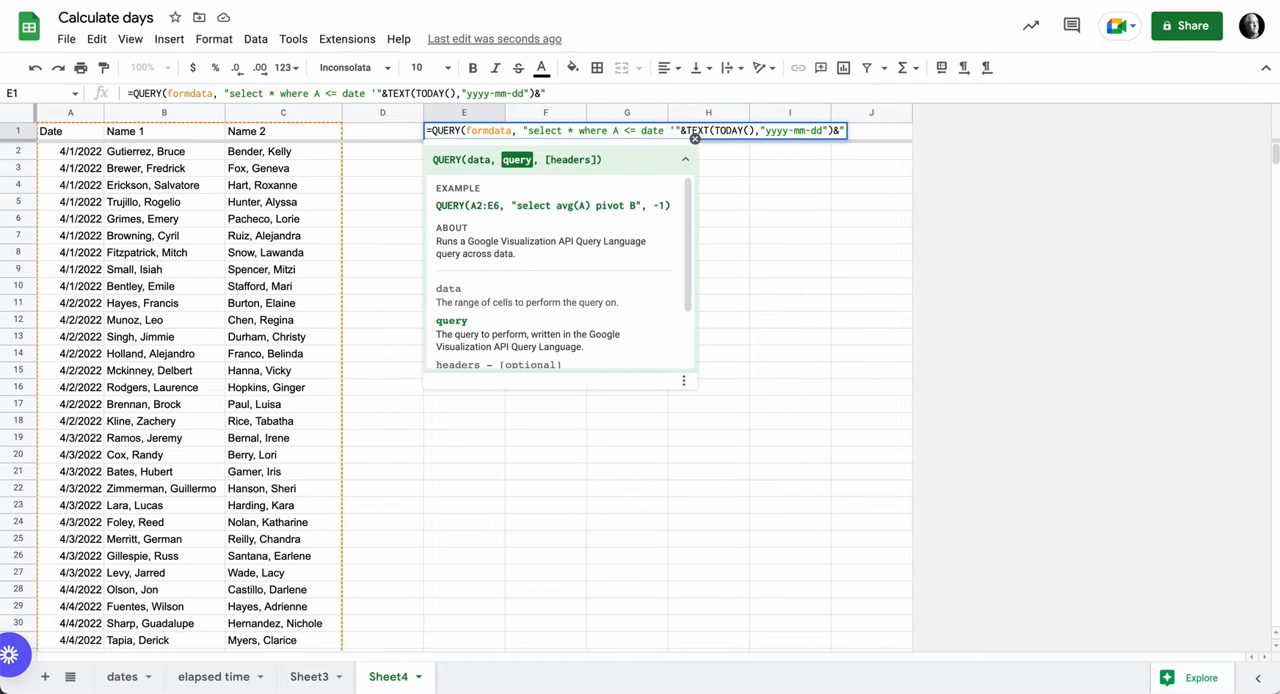
type("'")
- Append &"' " to close the quoted date, close the QUERY formula and enter it in E1
type("\"")
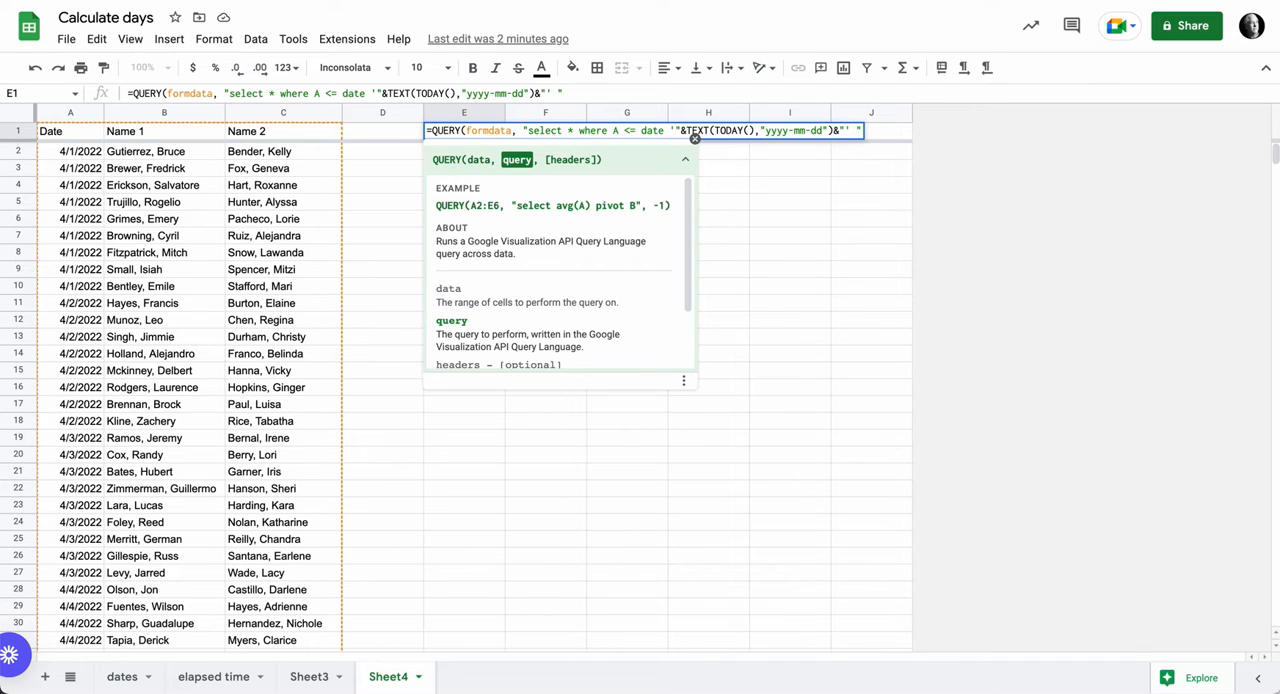
type(")")
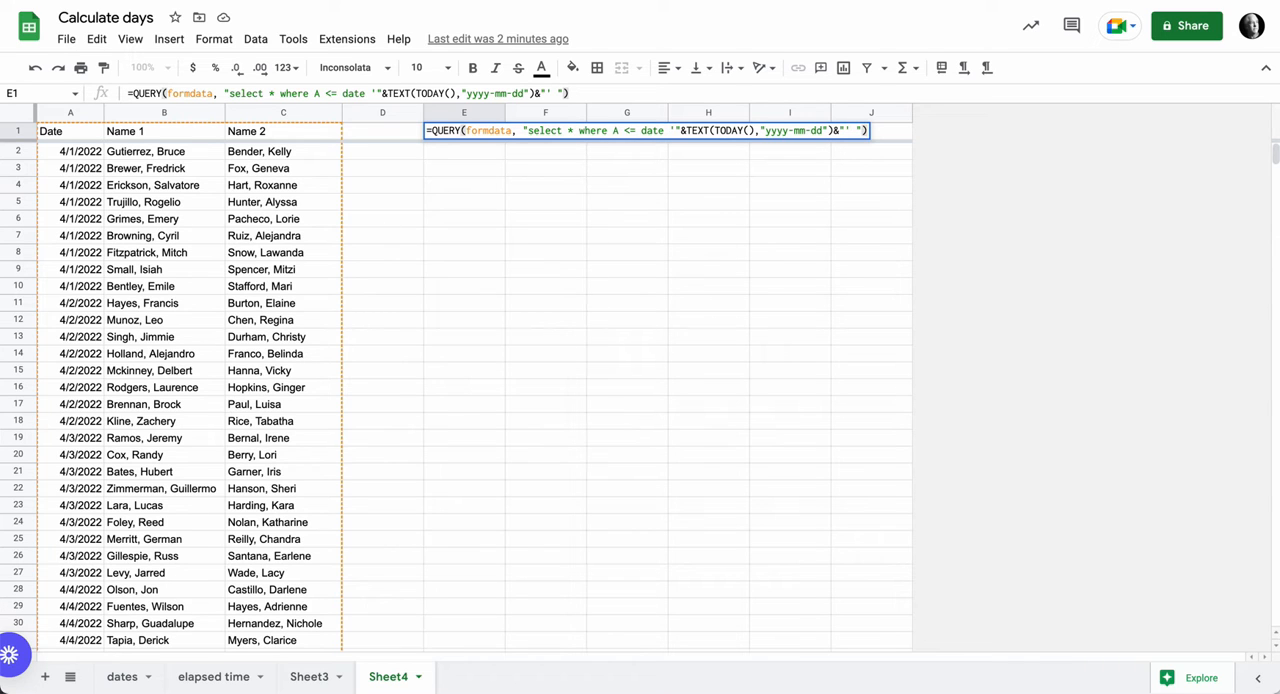
key("Return")
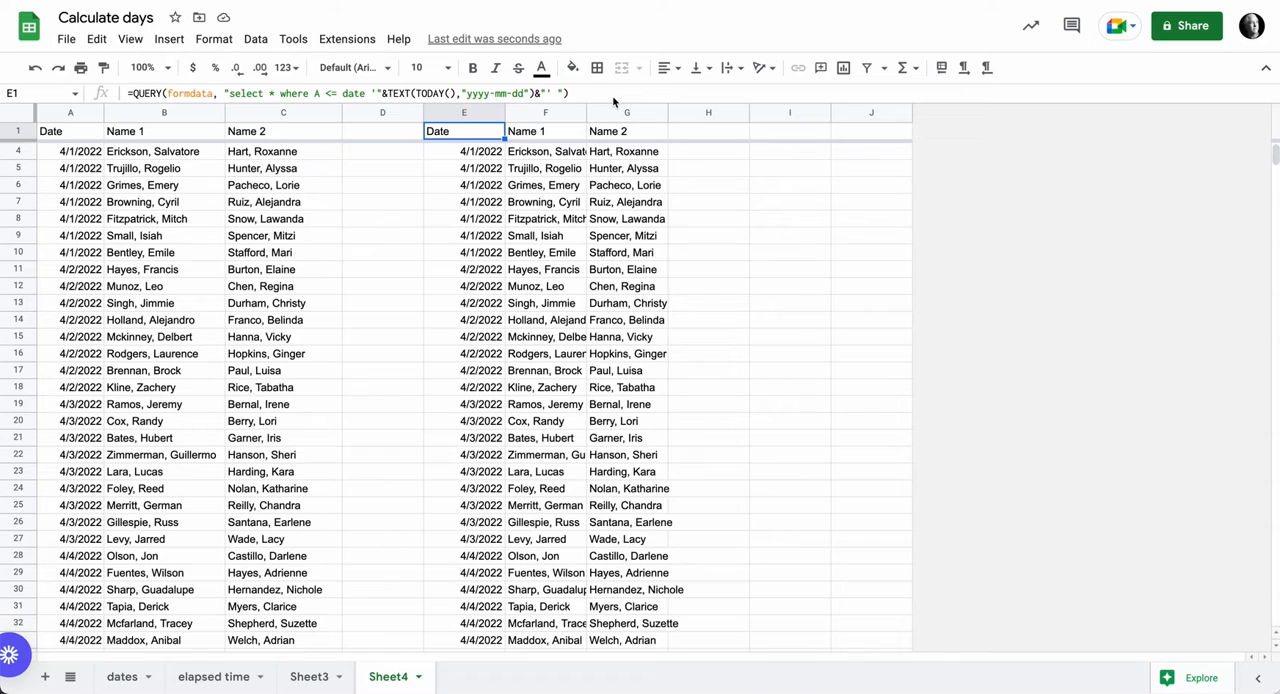
- Count the entries in the query output's Name 1 column (F) with a COUNTA formula in I1
left_click(784, 136)
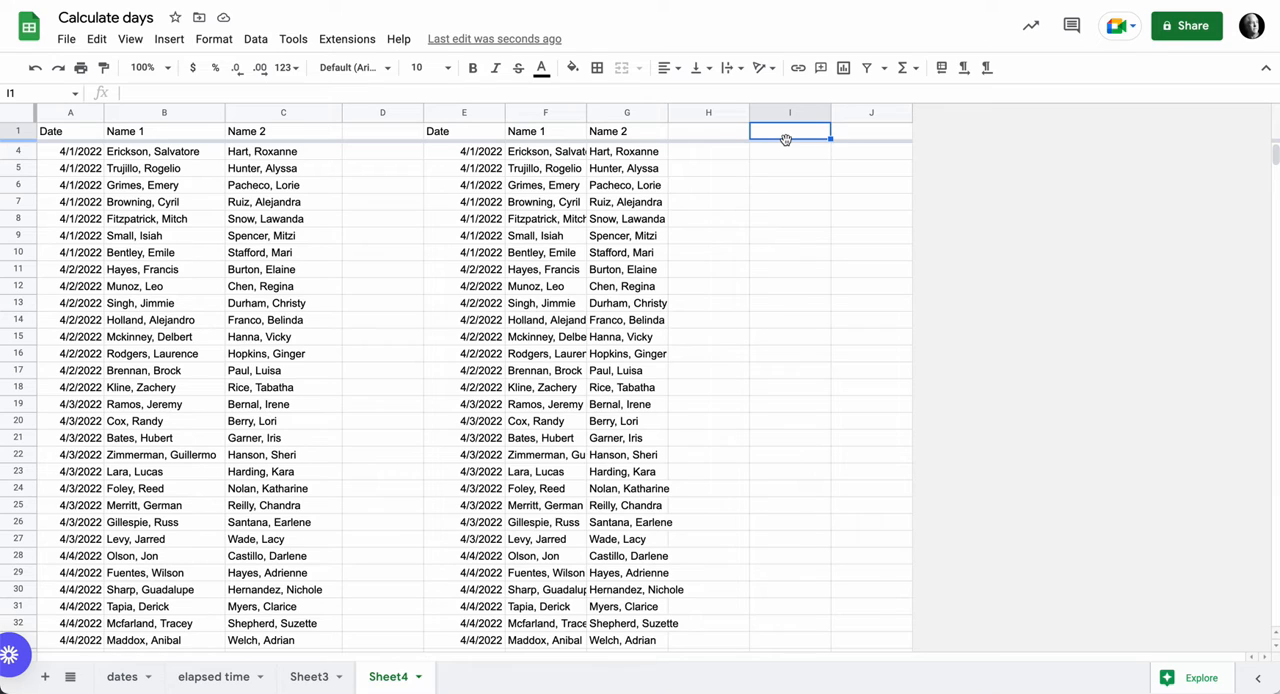
type("=CO")
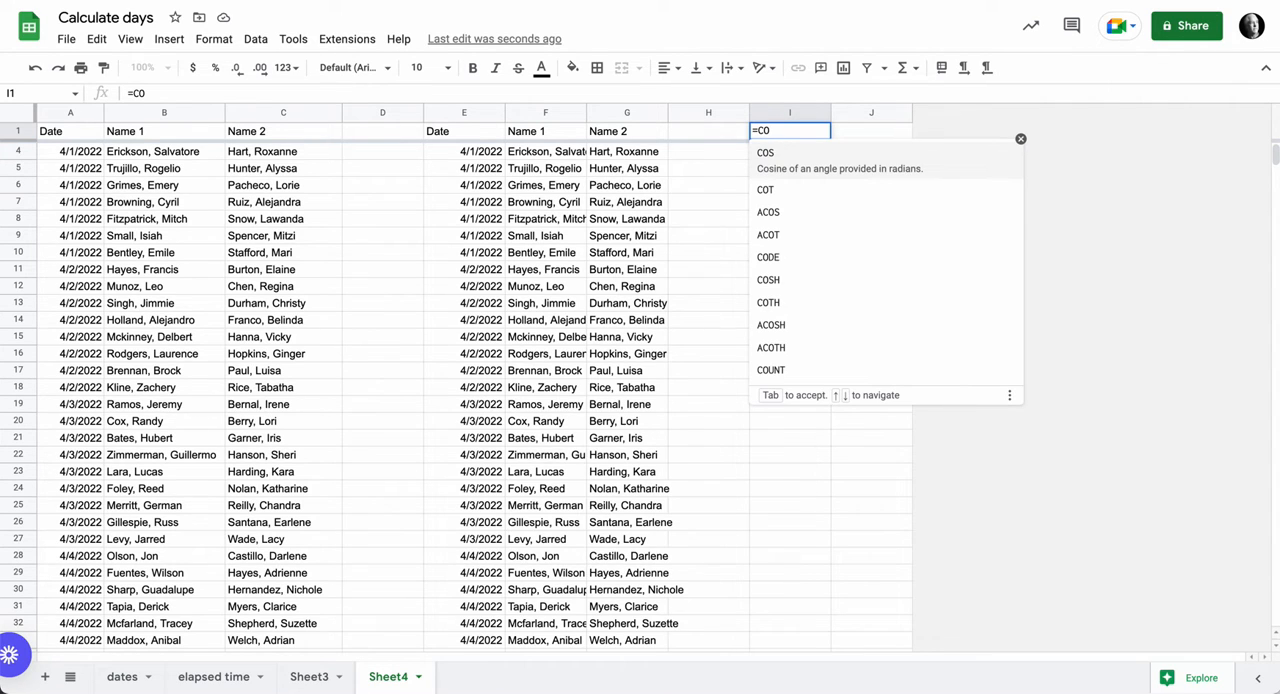
type("U")
key("Down")
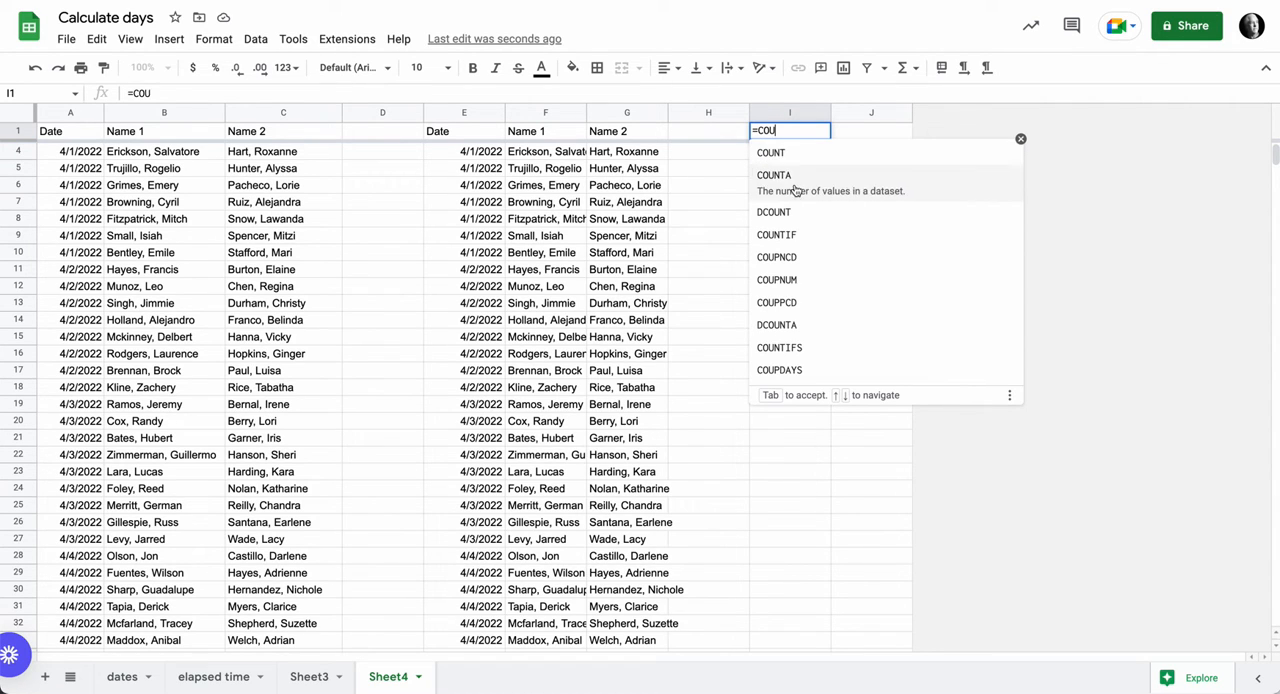
key("Tab")
left_click(529, 116)
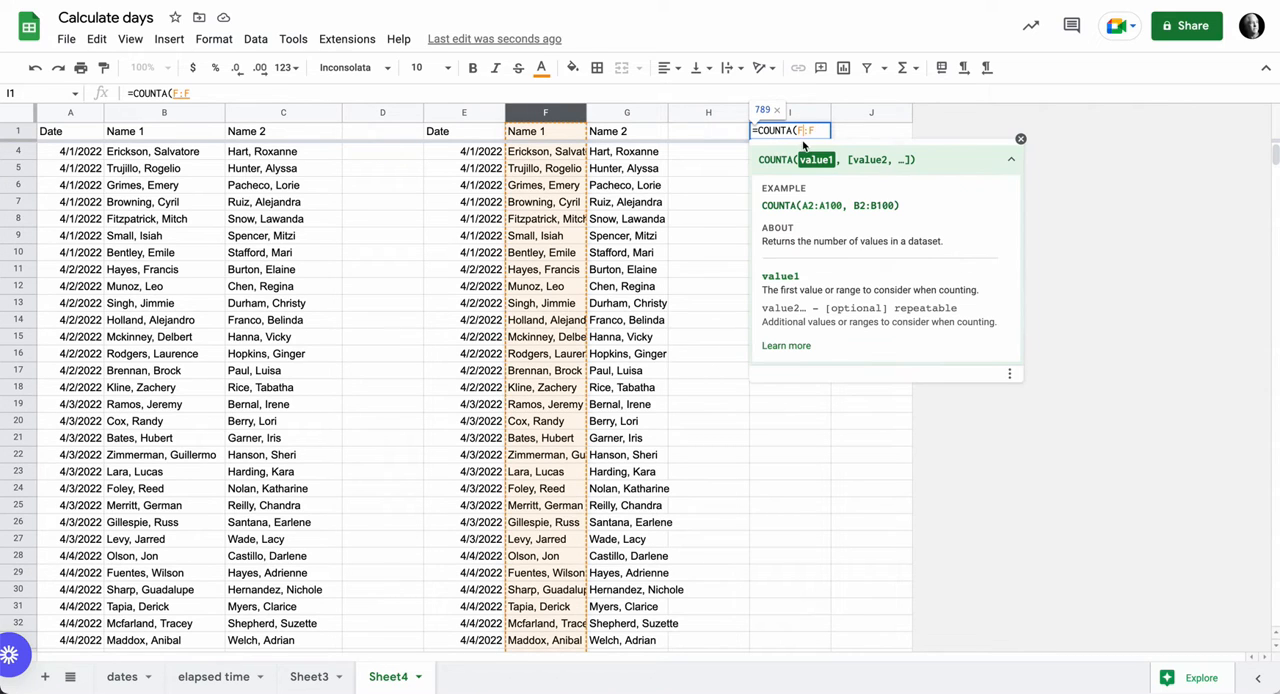
type(")")
key("Return")
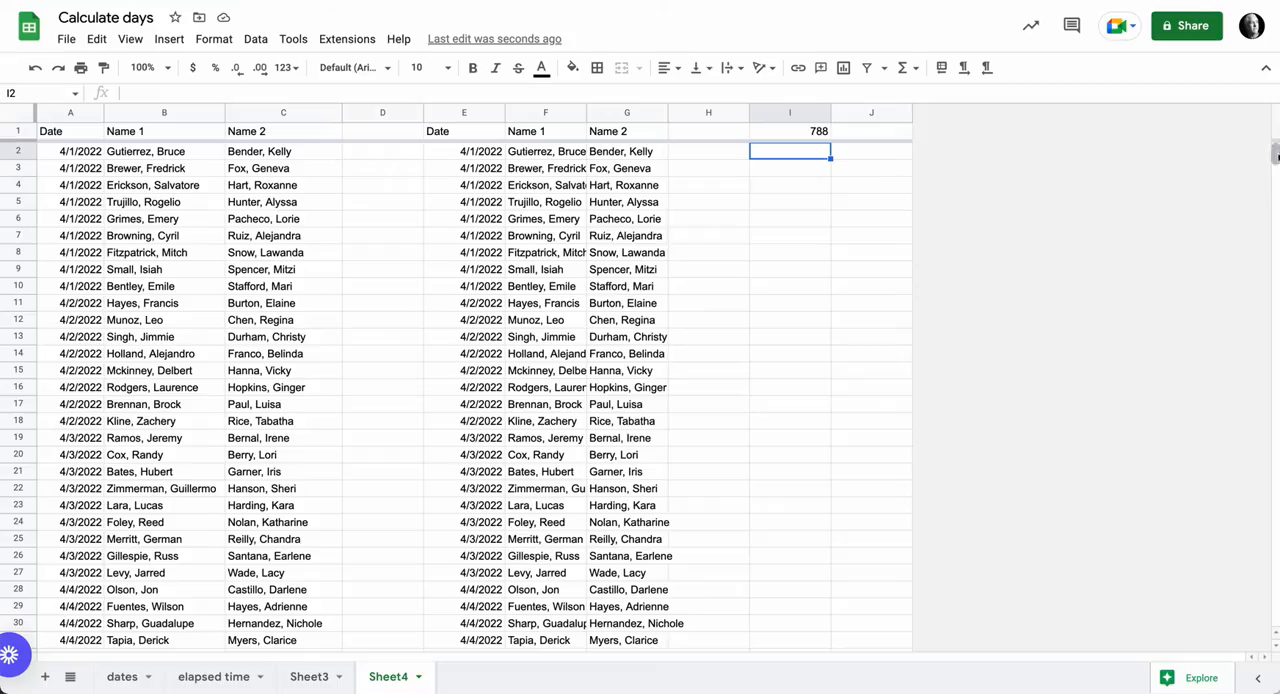
- Compare the number of entries in the original Name 1 column (B) with the filtered count in I1
mouse_move(1274, 155)
left_mouse_down()
mouse_move(1274, 612)
mouse_move(1274, 155)
left_mouse_up()
left_click(172, 112)
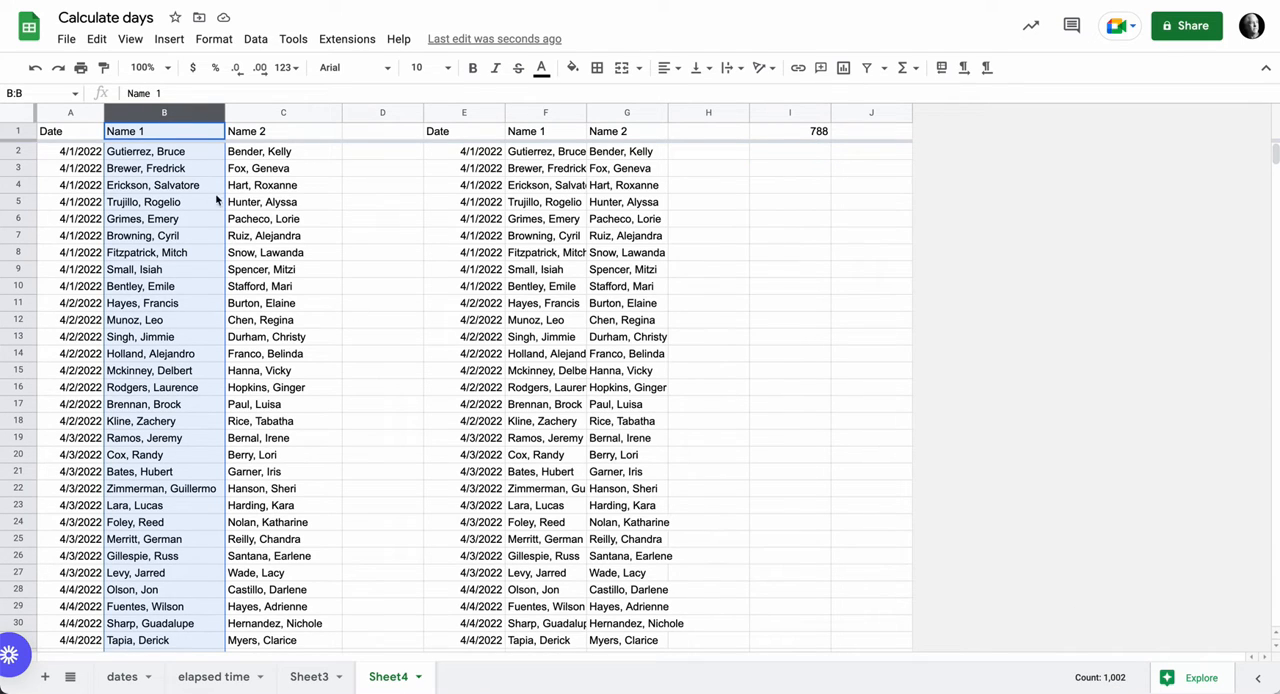
left_click(460, 137)
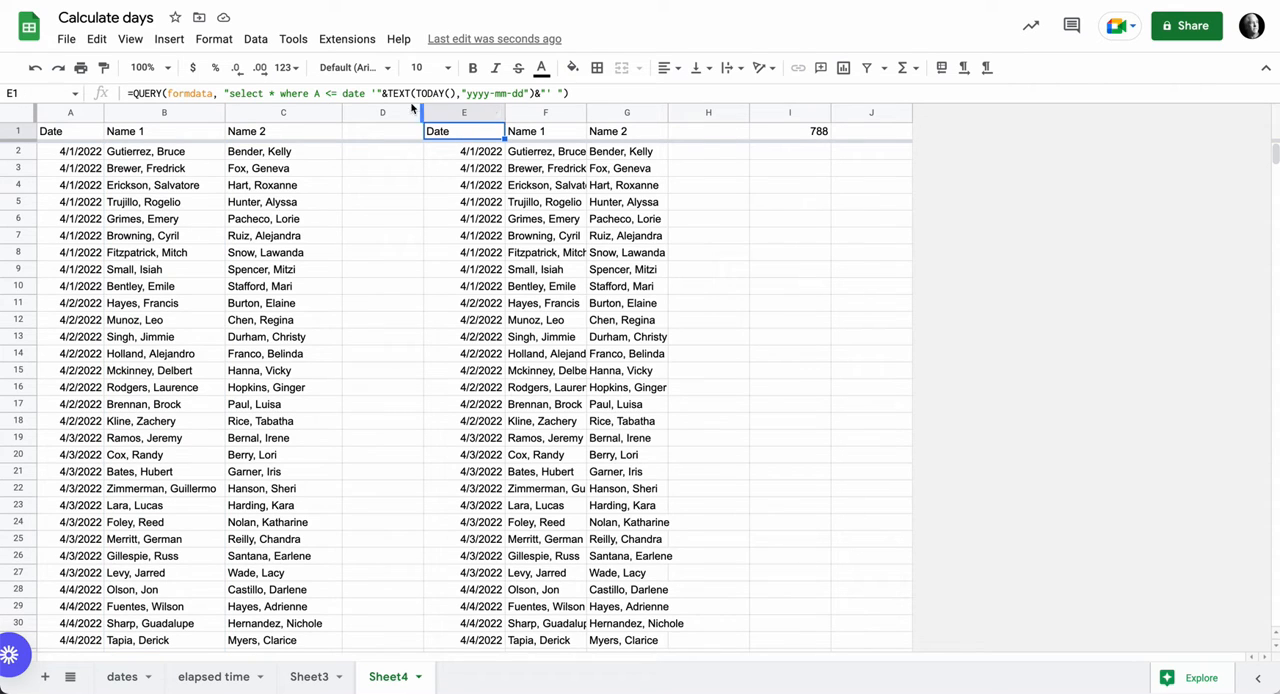
left_click(814, 140)
- Duplicate the date condition in E1's QUERY formula as a second condition joined with "and"
left_click(448, 137)
left_click(366, 93)
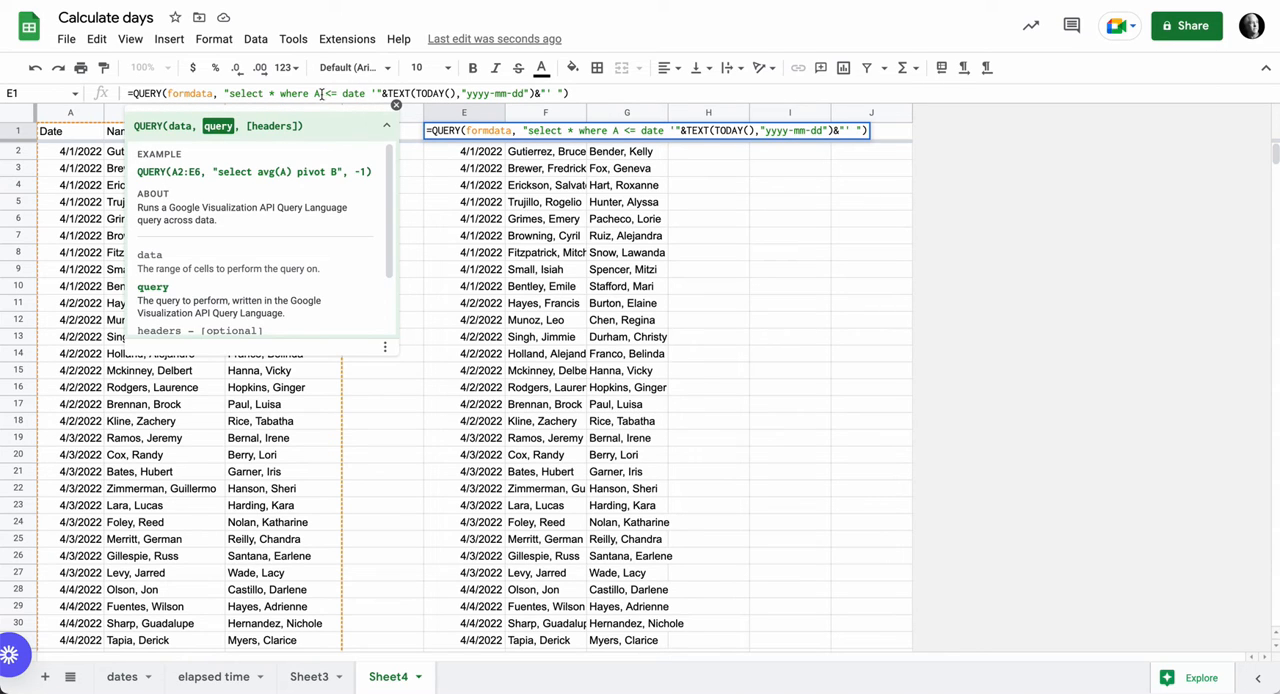
left_click_drag(314, 93, 549, 93)
key("ctrl+c")
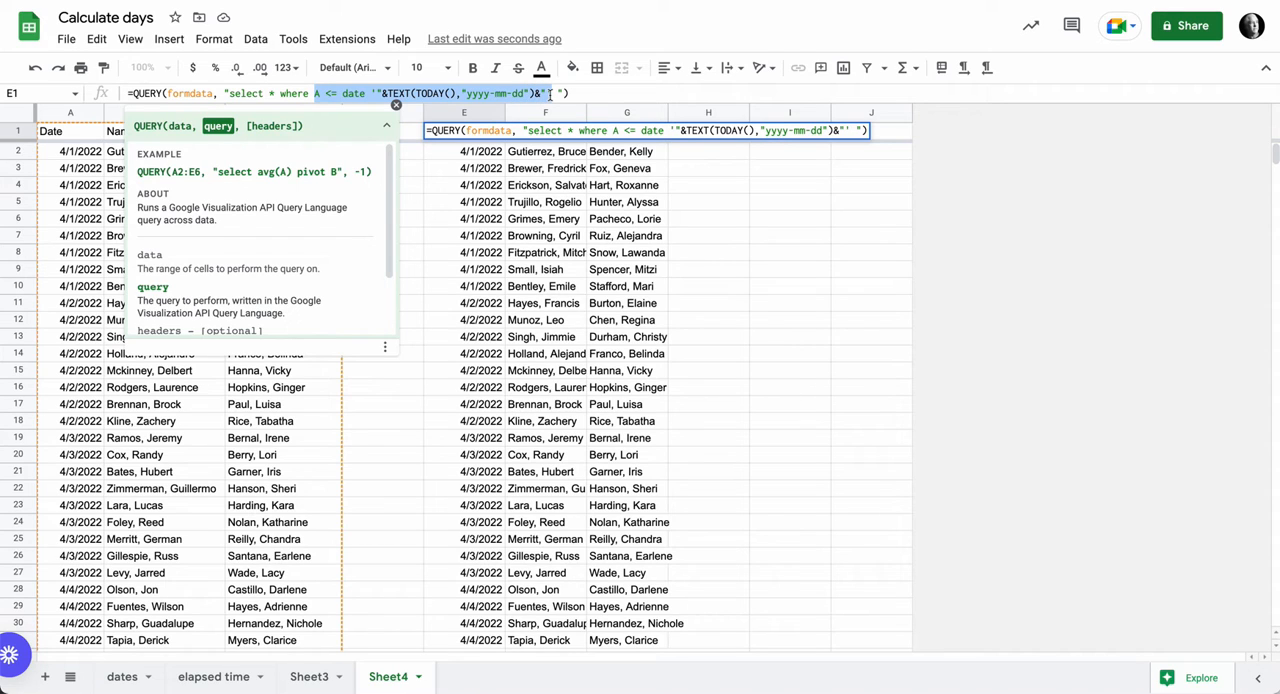
left_click(556, 93)
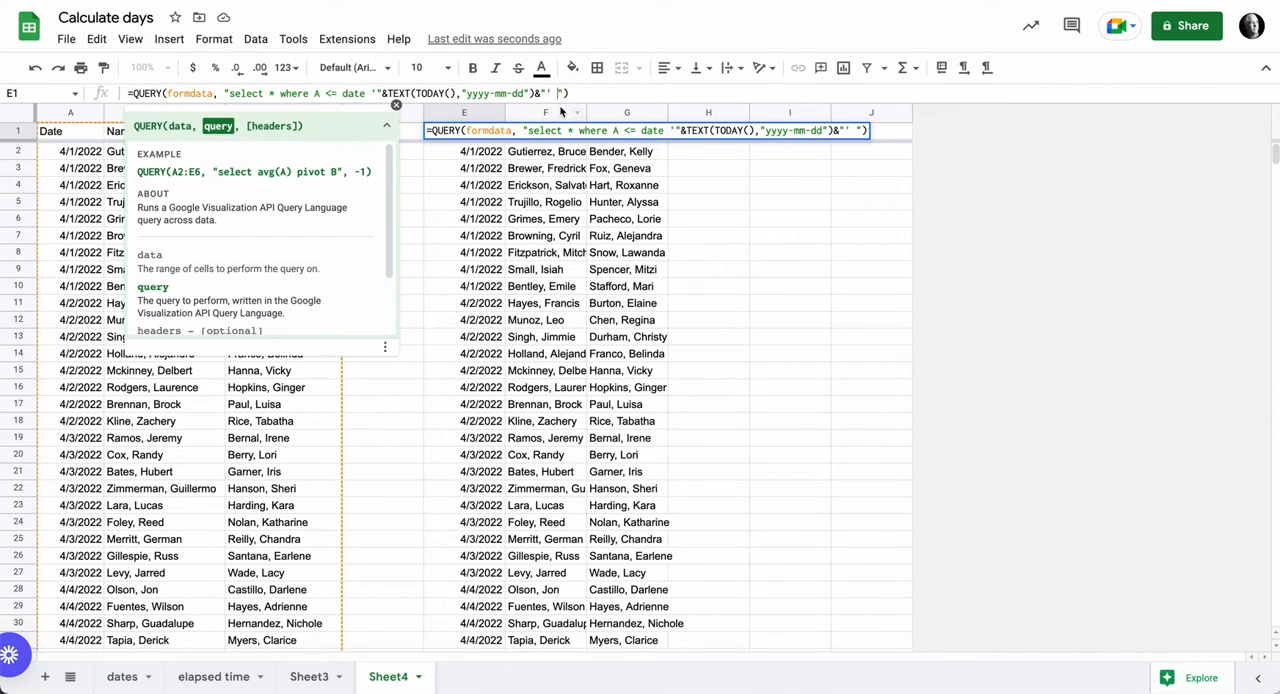
type("and")
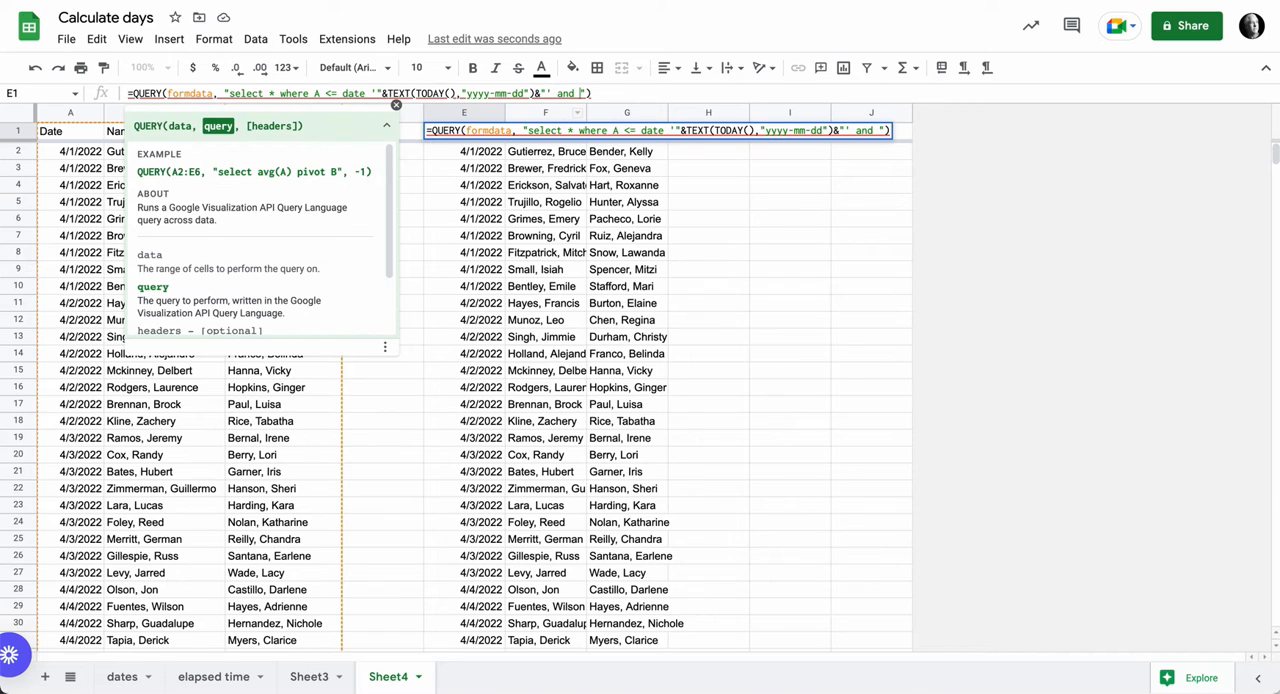
key("ctrl+v")
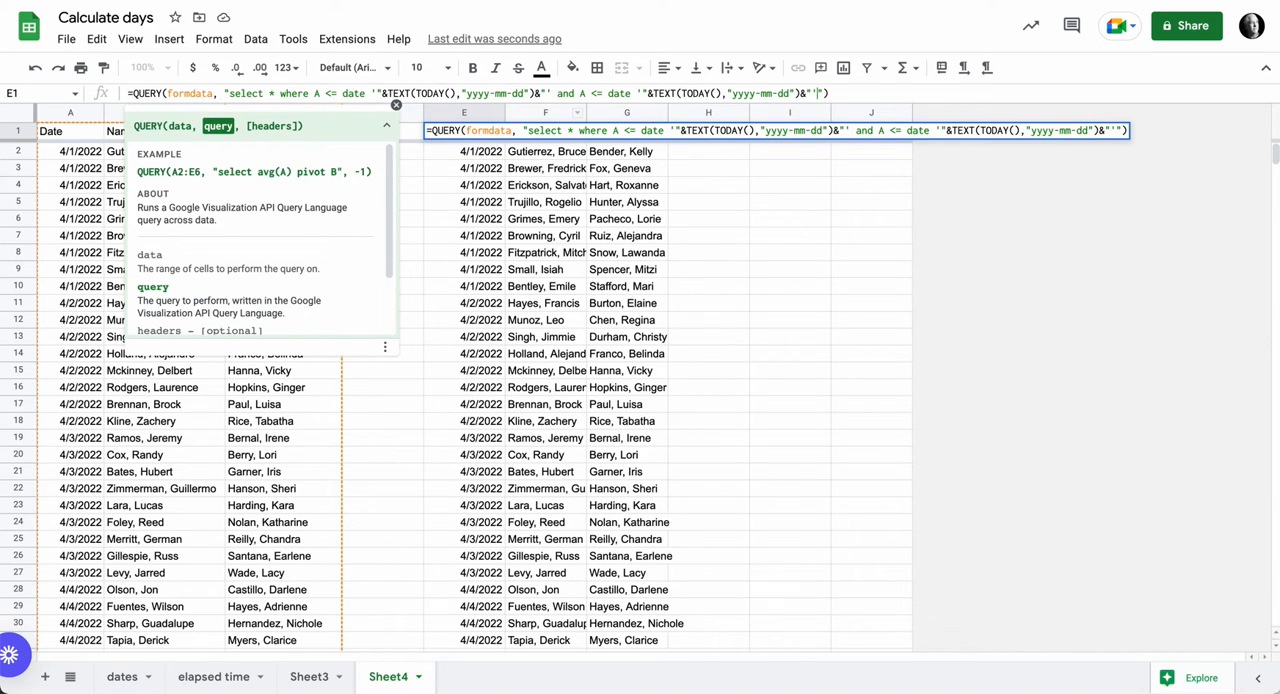
- Change the second condition to >= with TODAY()-7, enter the formula and check the filtered count in I1
left_click(597, 93)
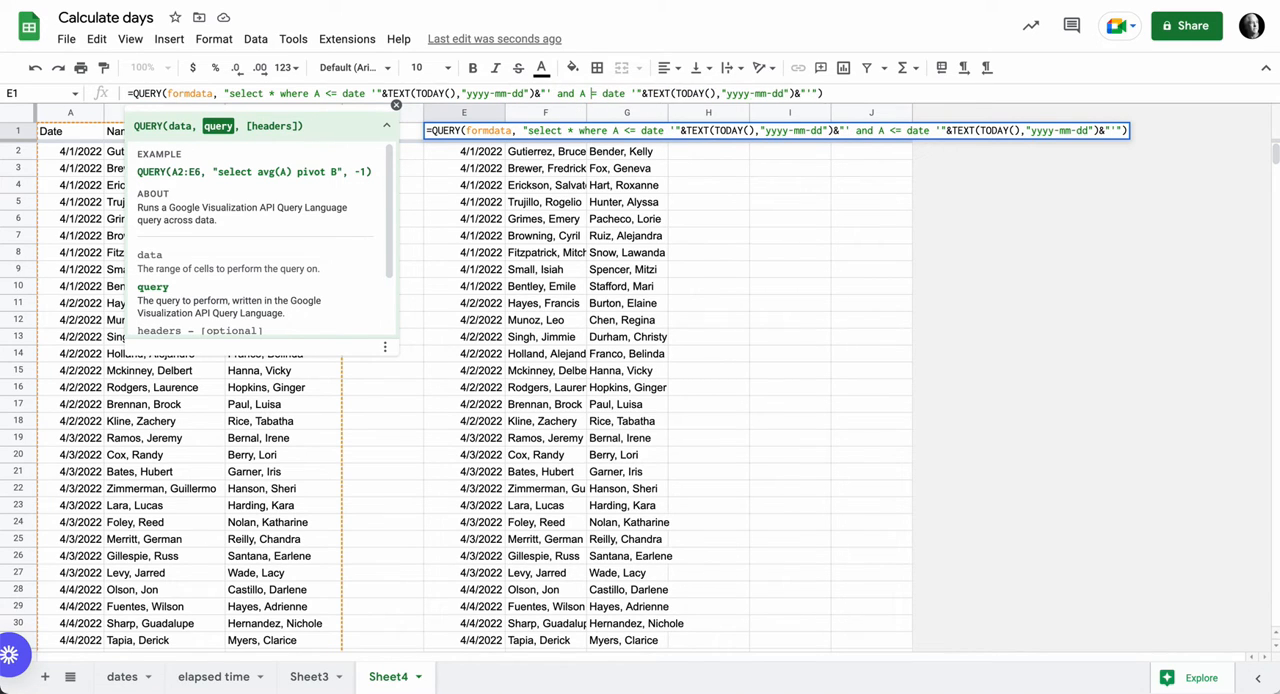
key("BackSpace")
type(">")
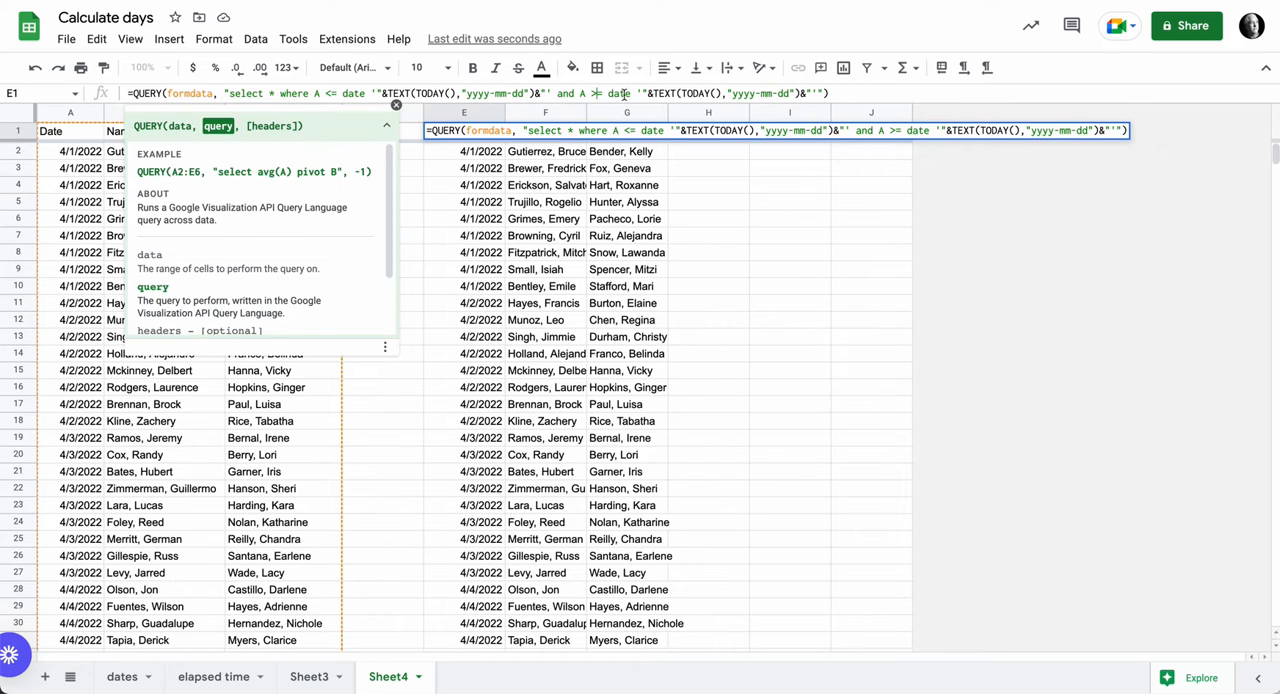
left_click(720, 93)
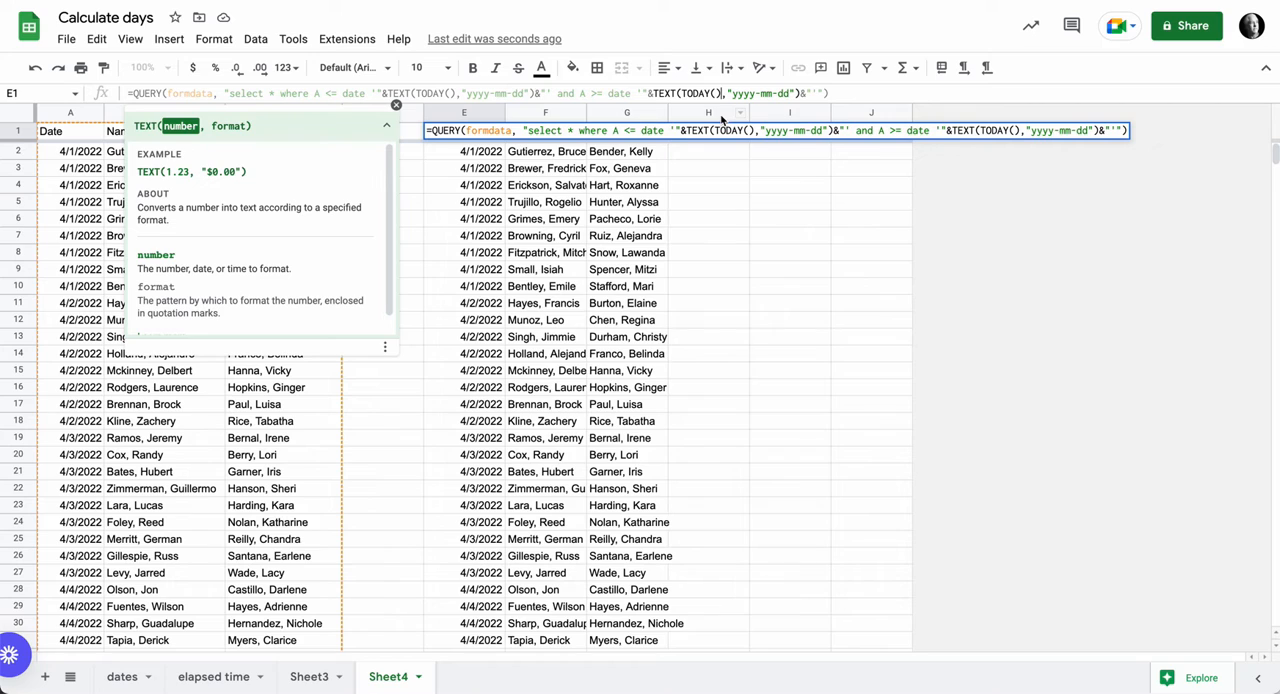
type("-7")
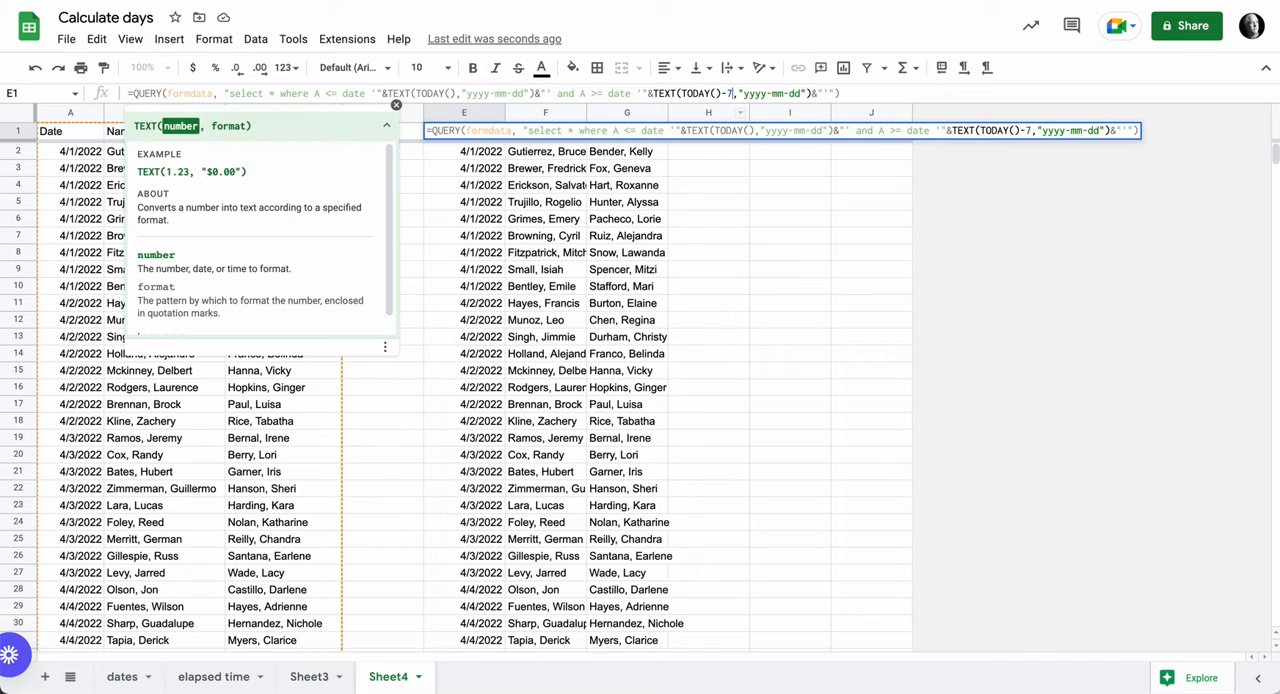
key("Return")
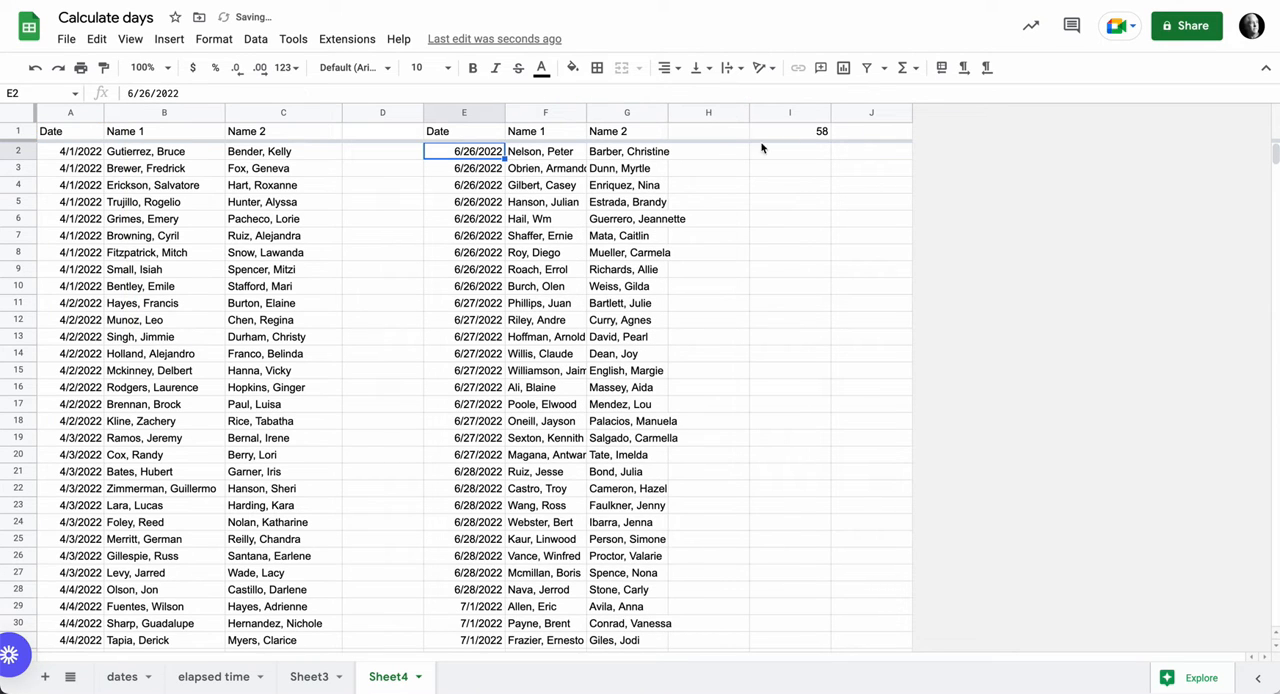
left_click(808, 133)
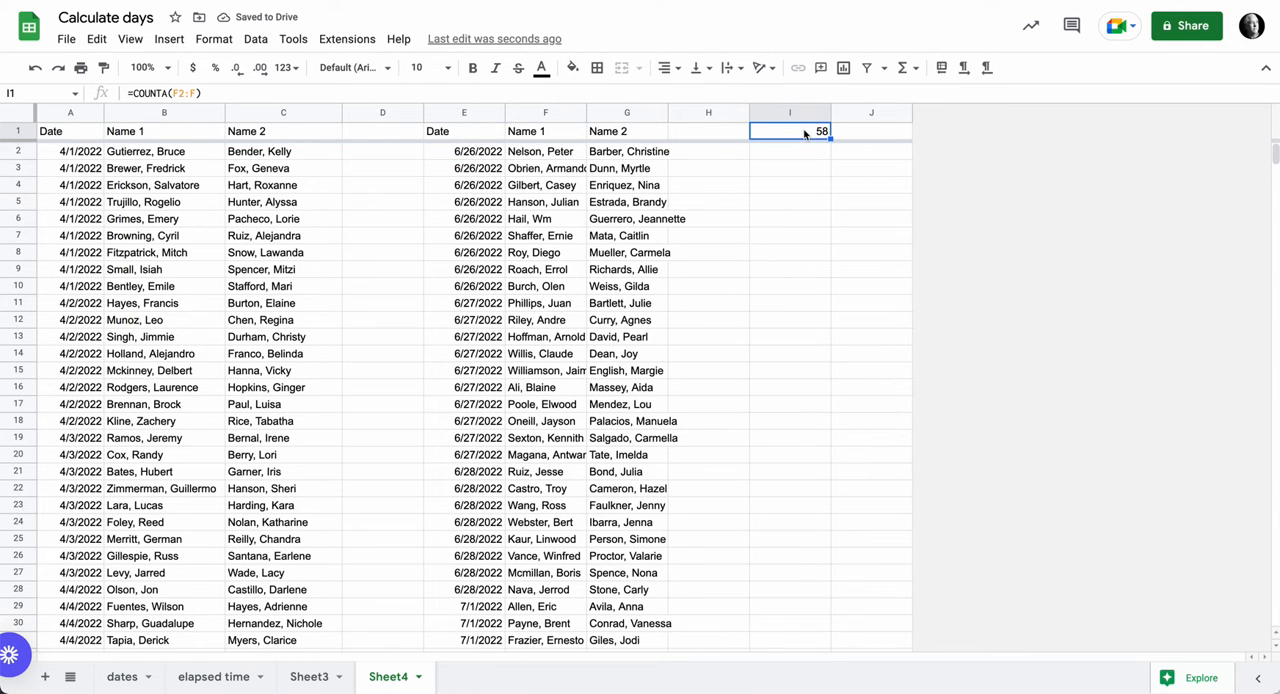
- Set the lookback period in E1's QUERY formula to 14 days
left_click(478, 136)
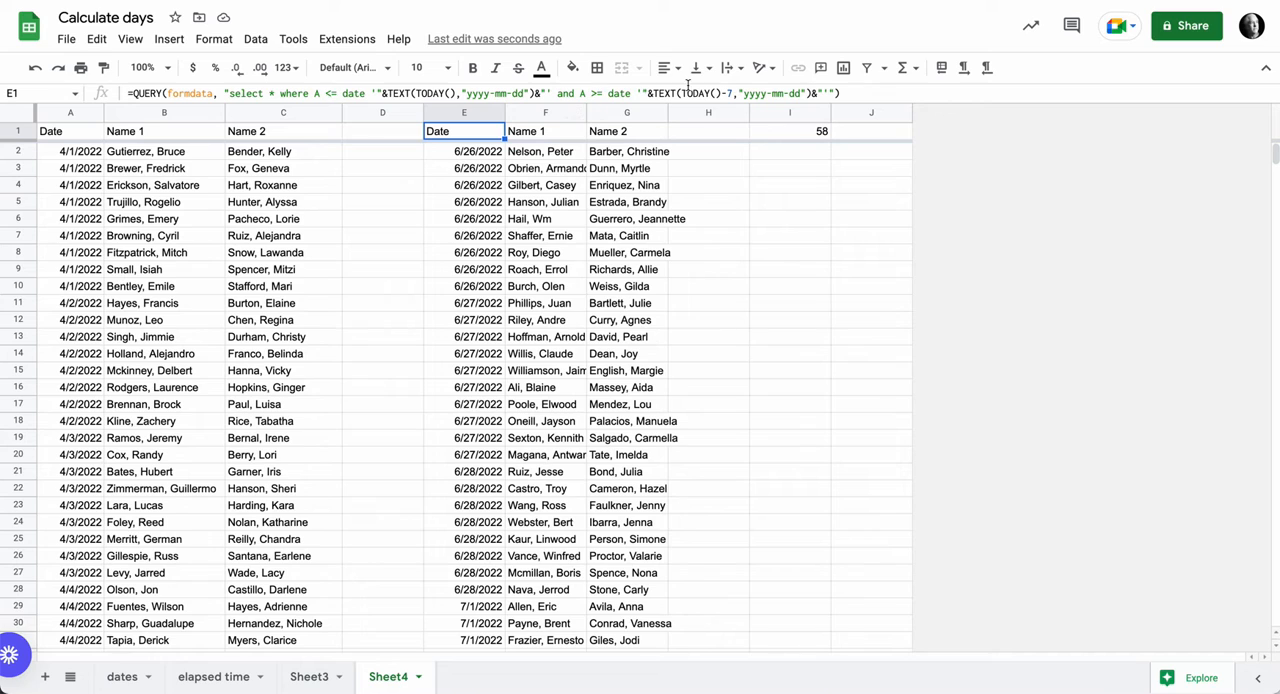
left_click(727, 93)
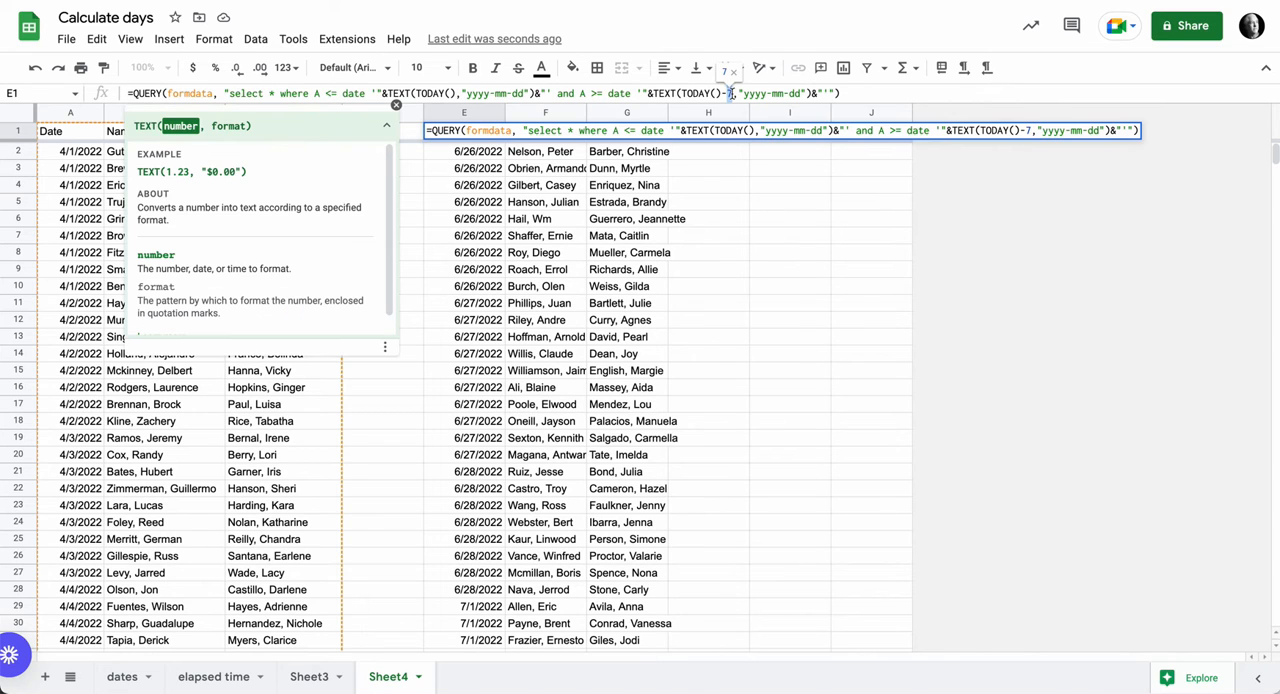
key("BackSpace")
type("14")
key("Return")
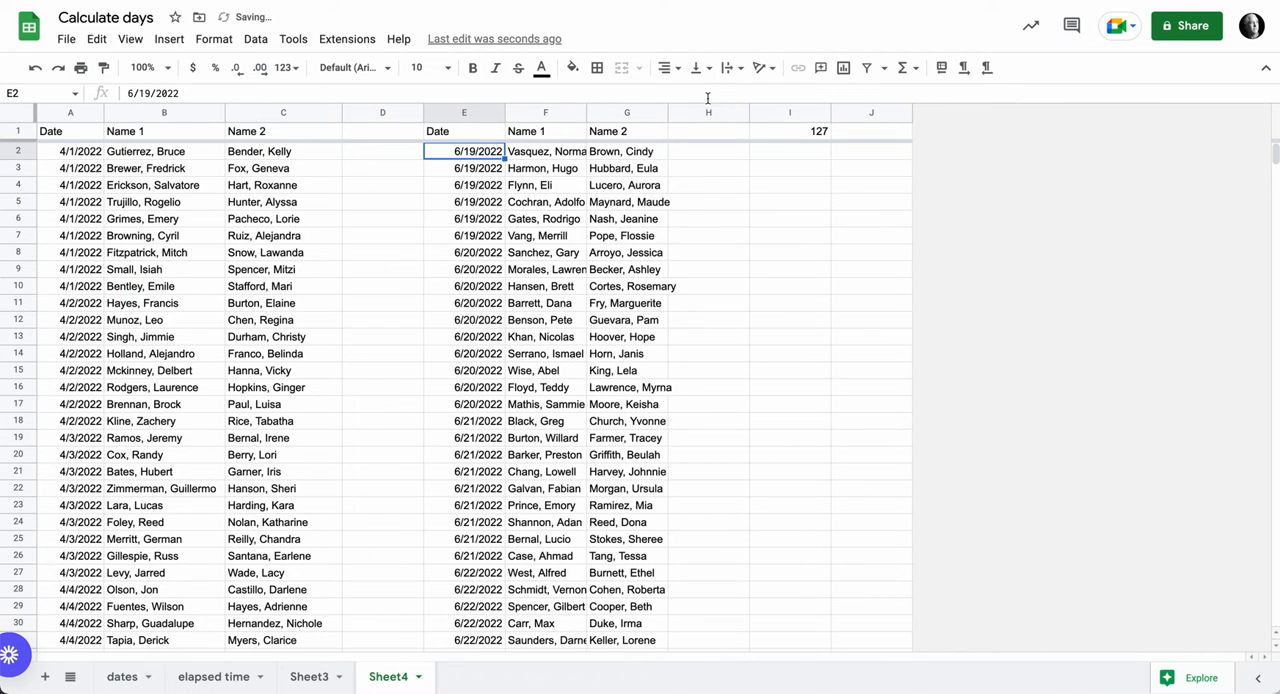
- Format the count in I1 as bold red text
left_click(469, 132)
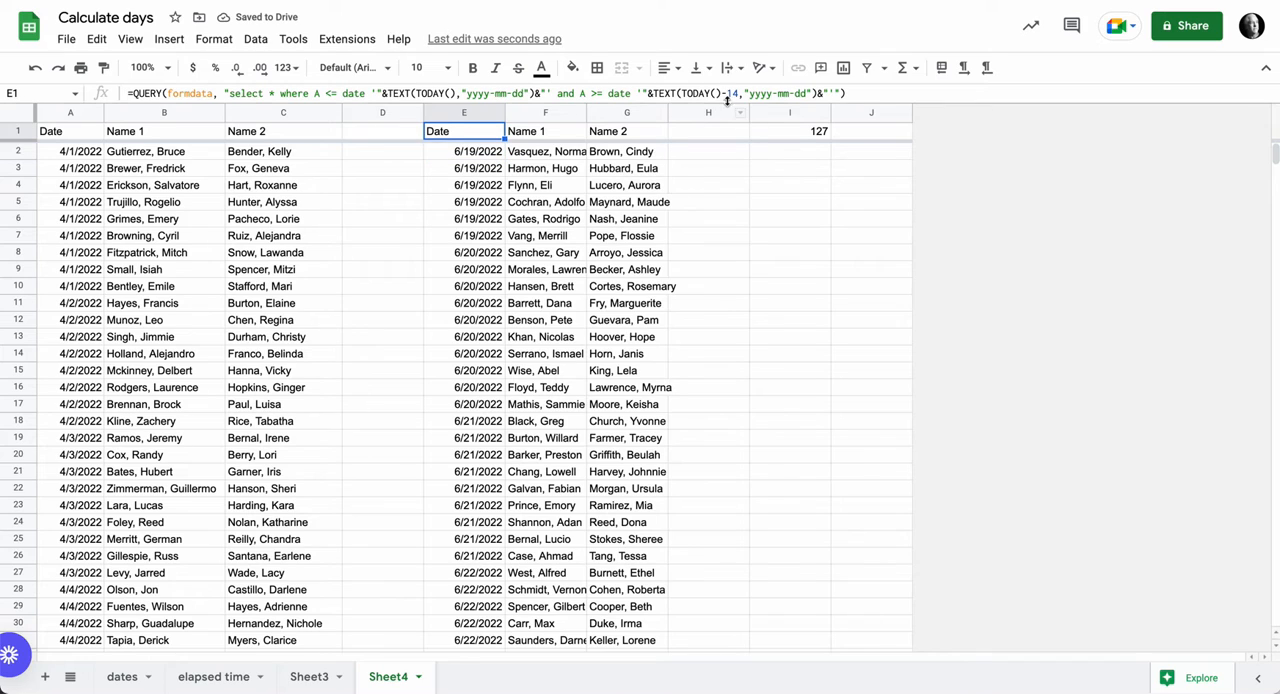
left_click(795, 134)
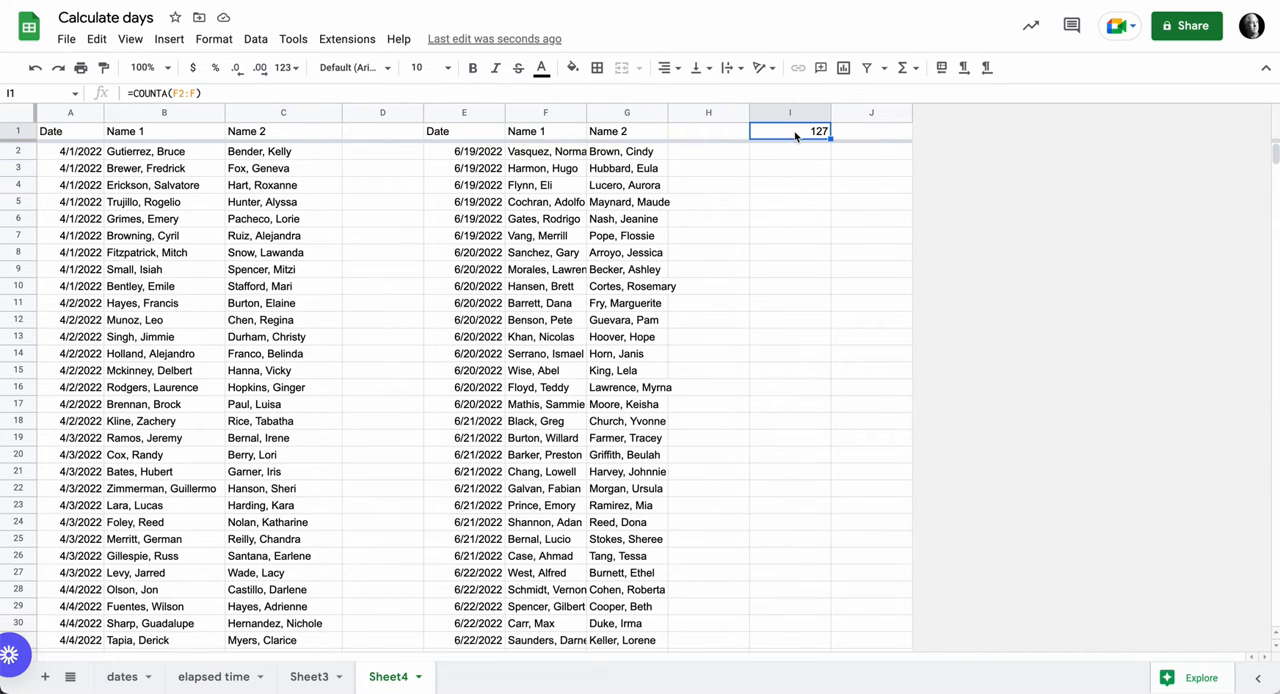
left_click(472, 67)
left_click(541, 67)
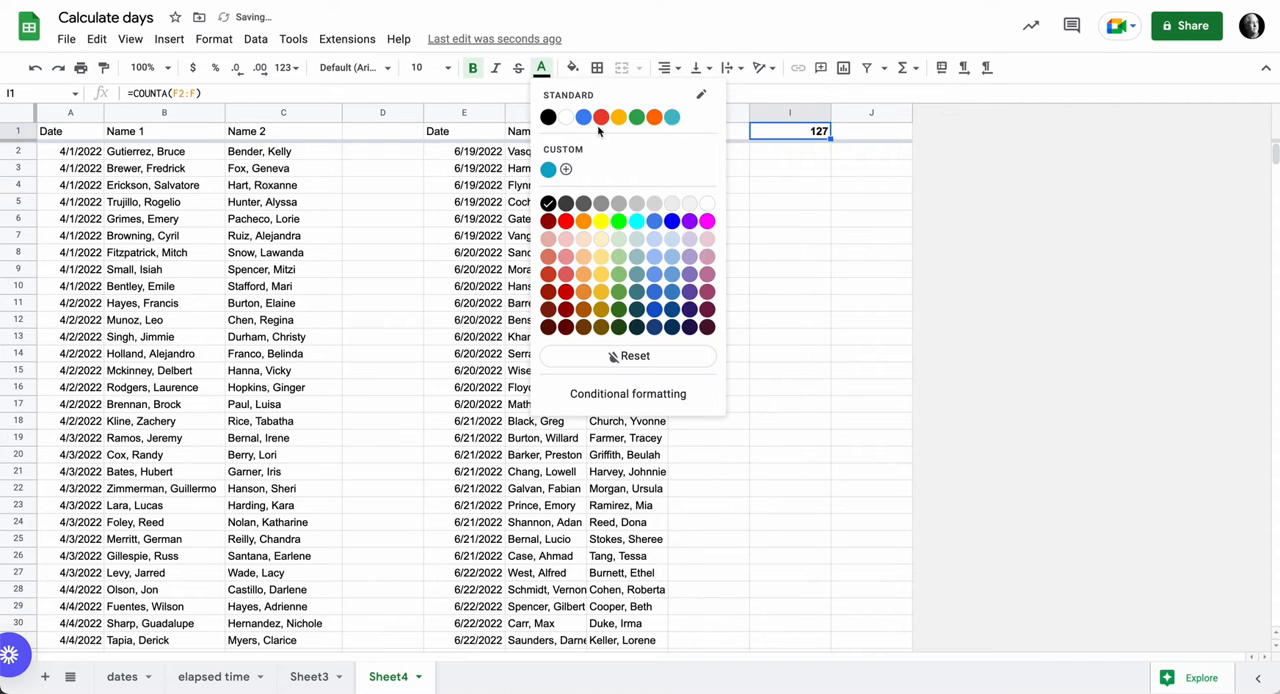
left_click(616, 122)
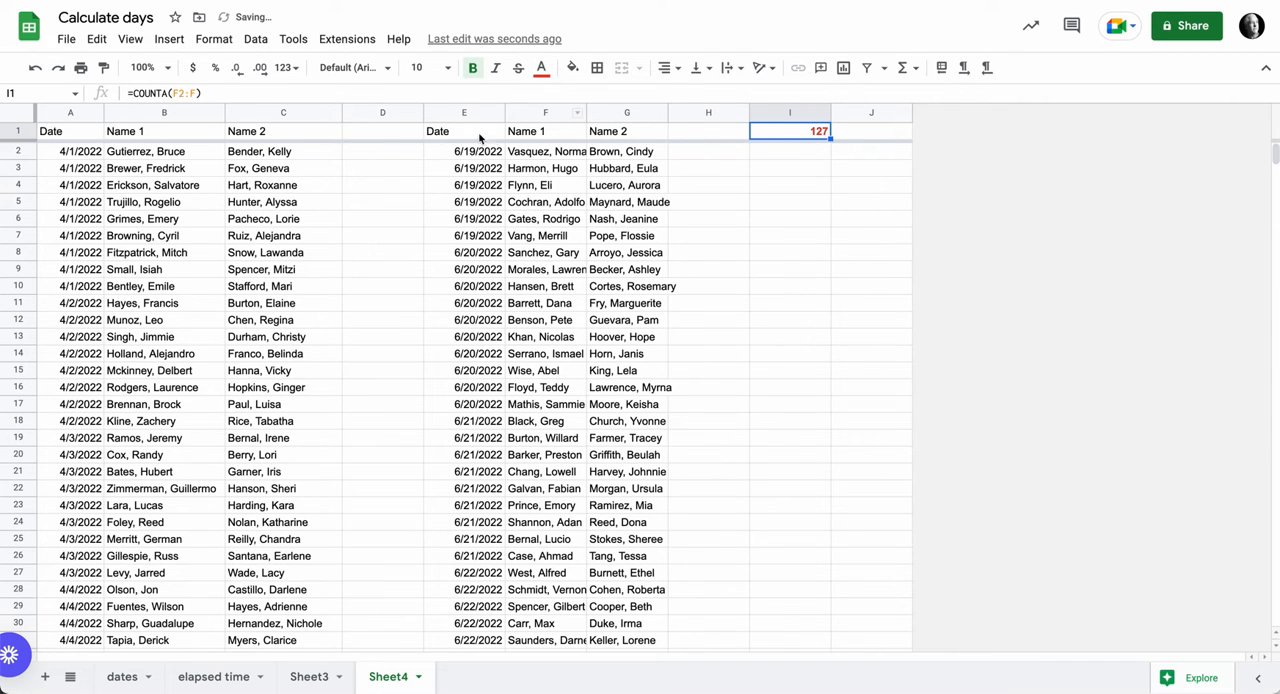
- Set the lookback period in E1's QUERY formula to 30 days
left_click(435, 139)
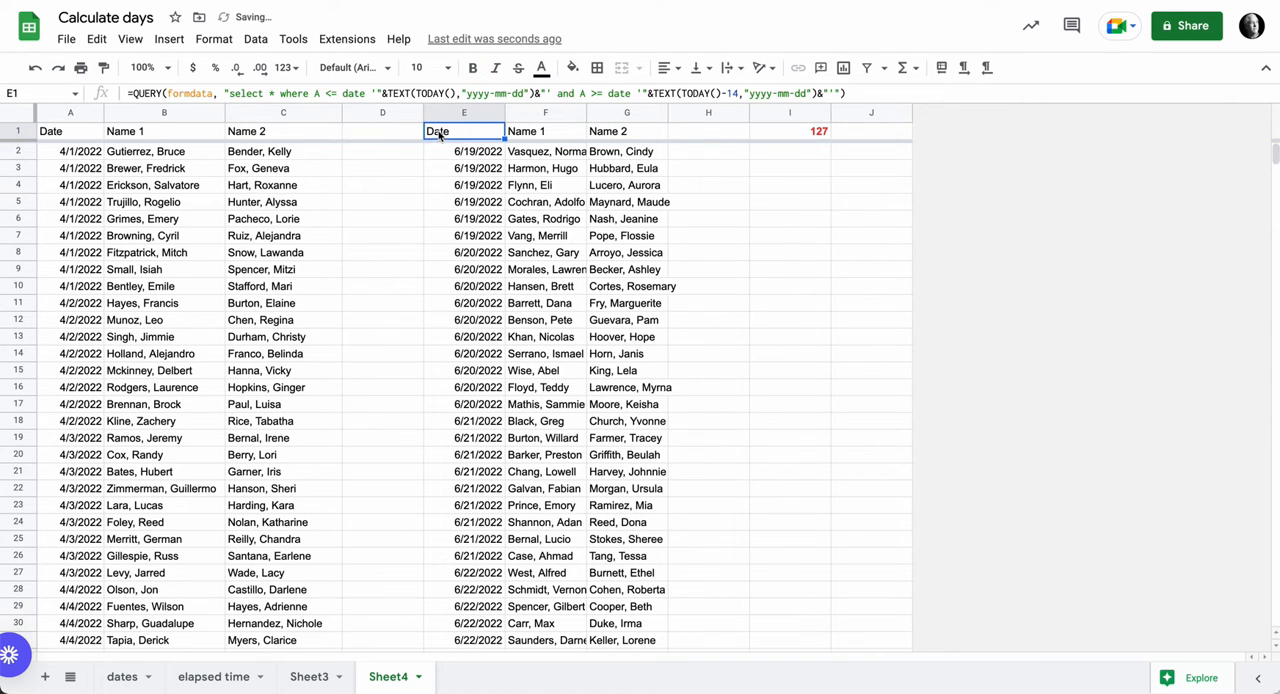
double_click(731, 93)
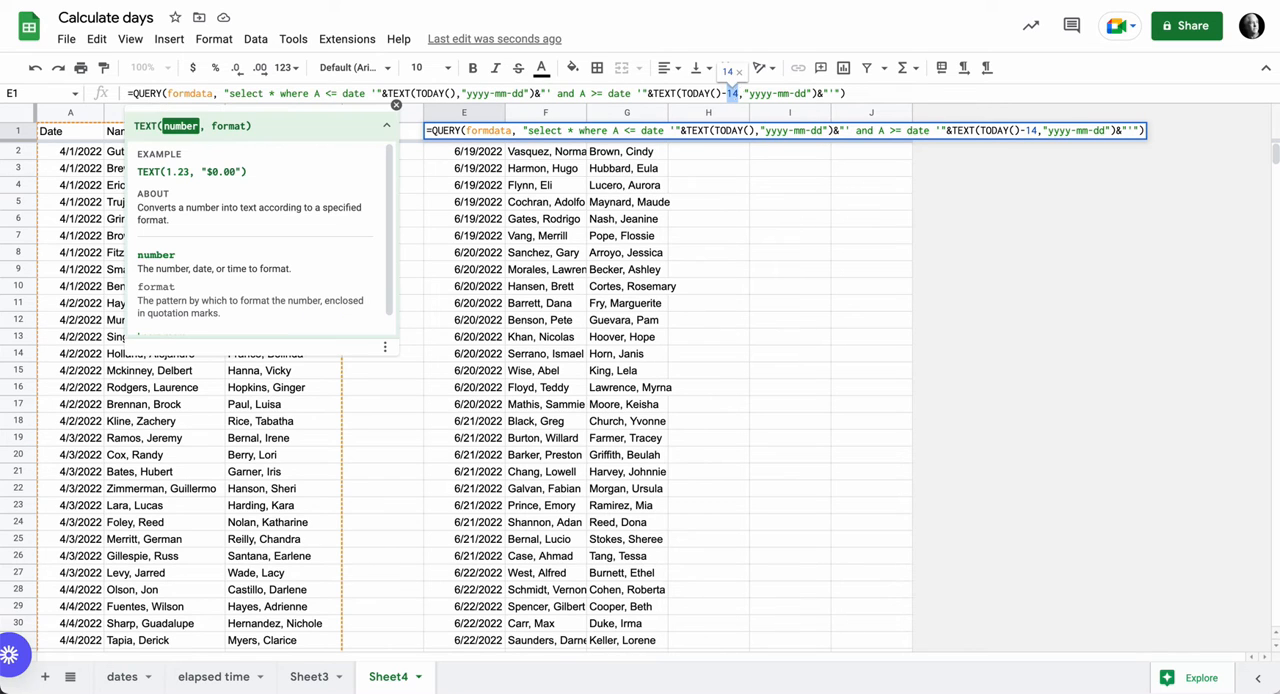
type("30")
key("Return")
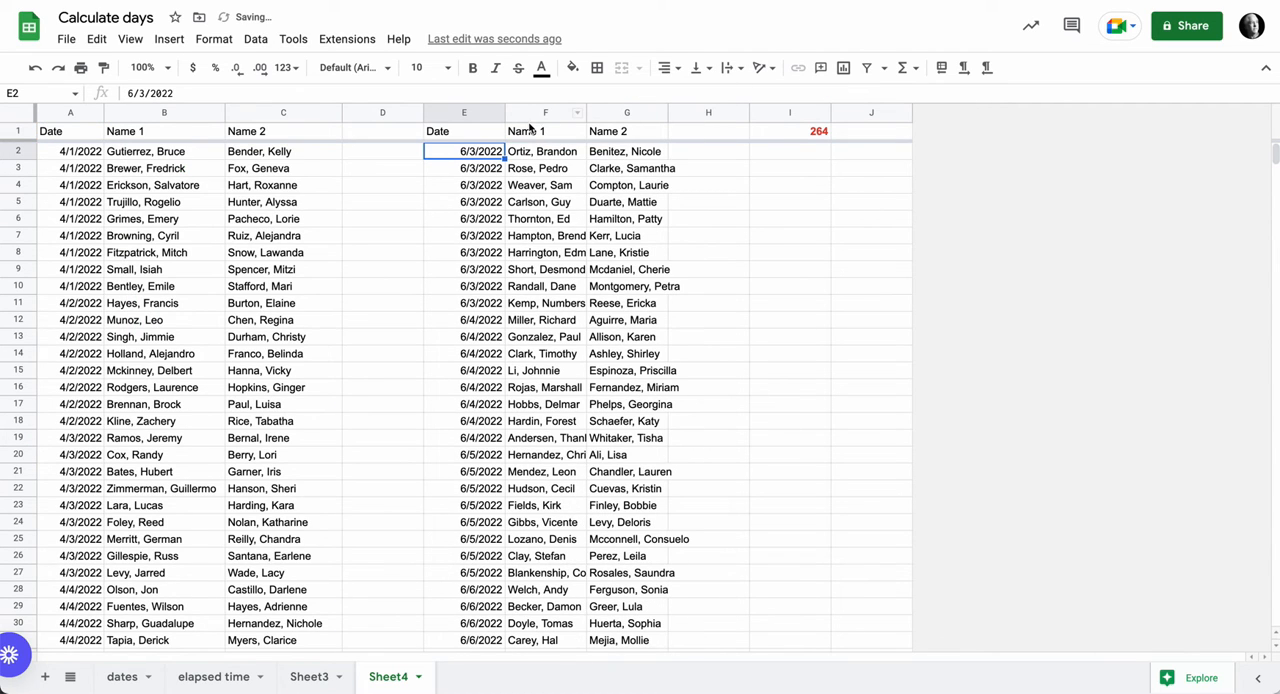
- Enter 10 in D1 as the number of lookback days
left_click(456, 132)
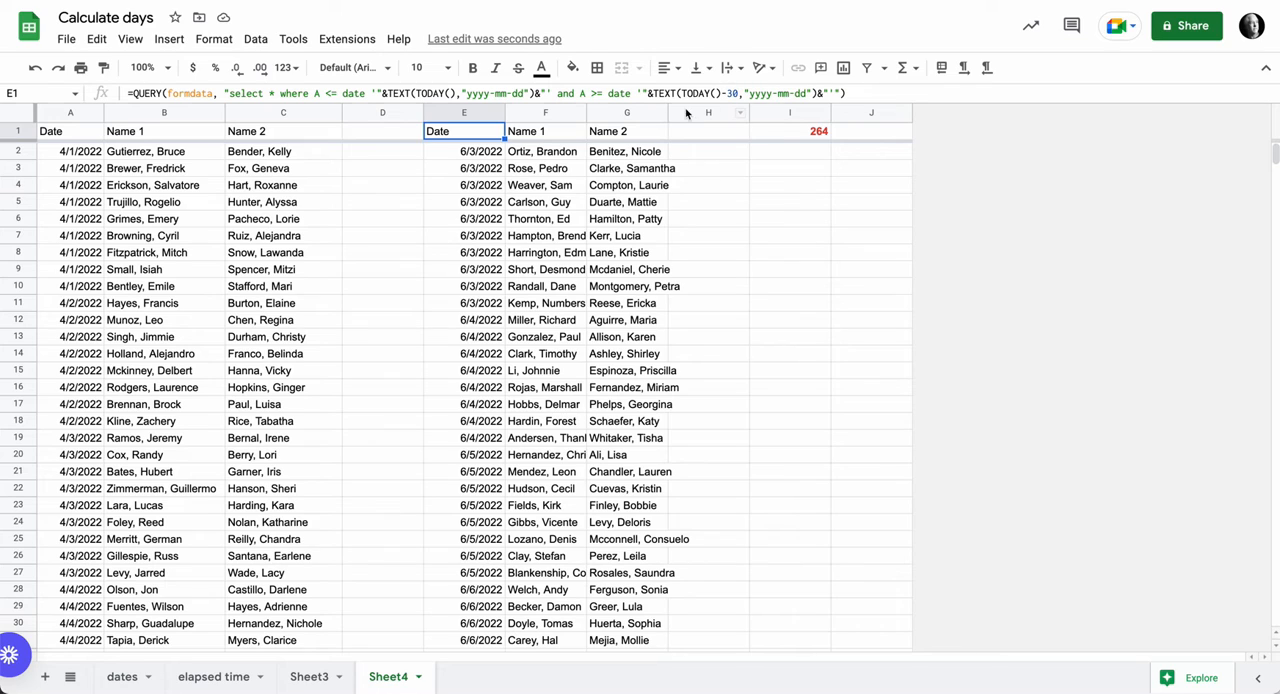
left_click(393, 136)
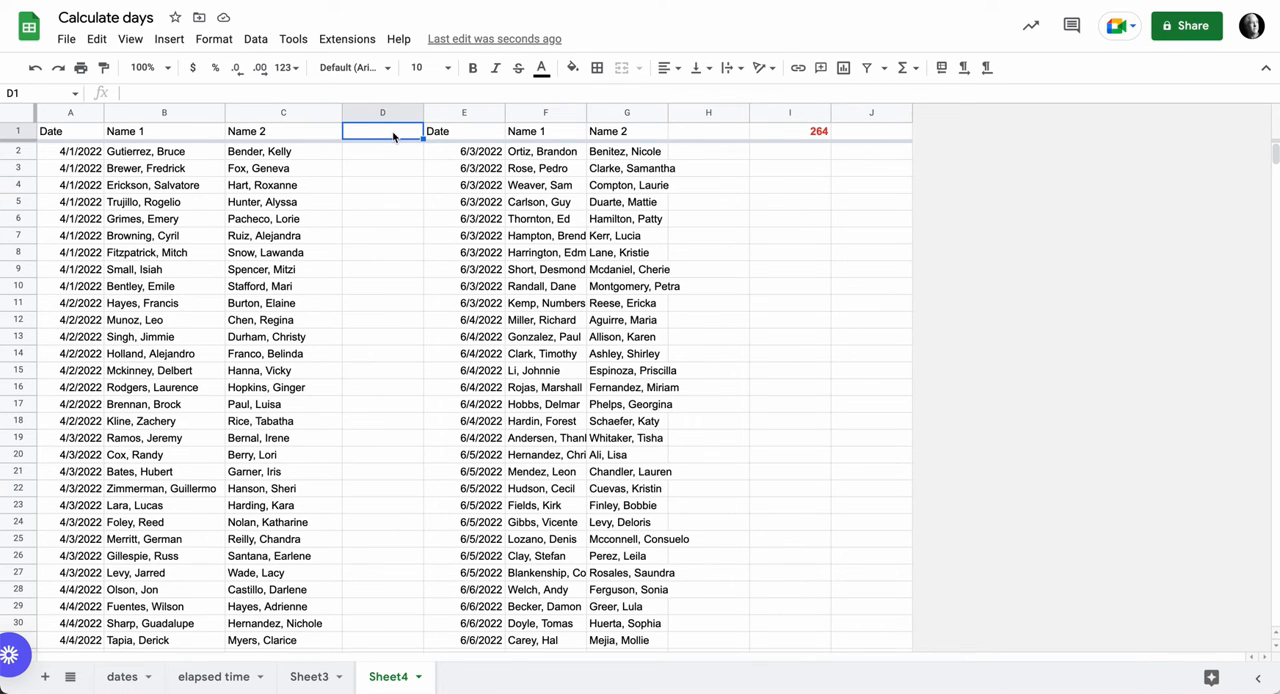
type("10")
key("Return")
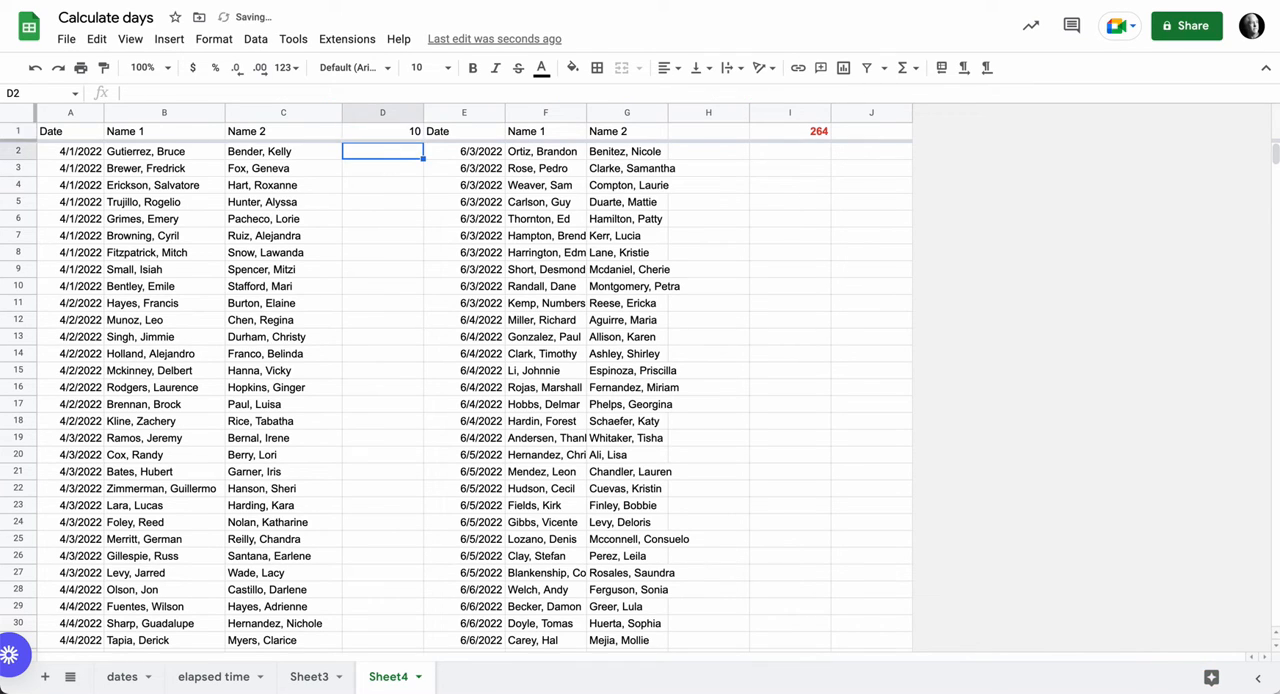
- Fill the formula cell E1 with yellow
left_click(459, 135)
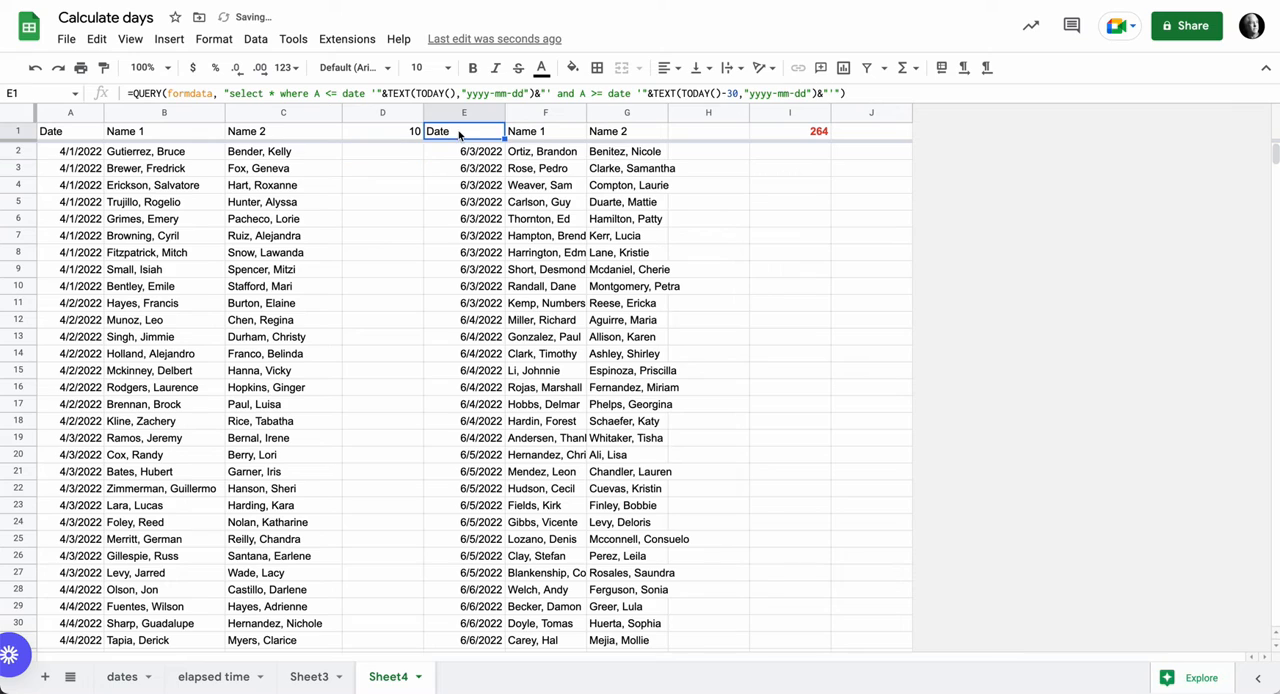
left_click(569, 68)
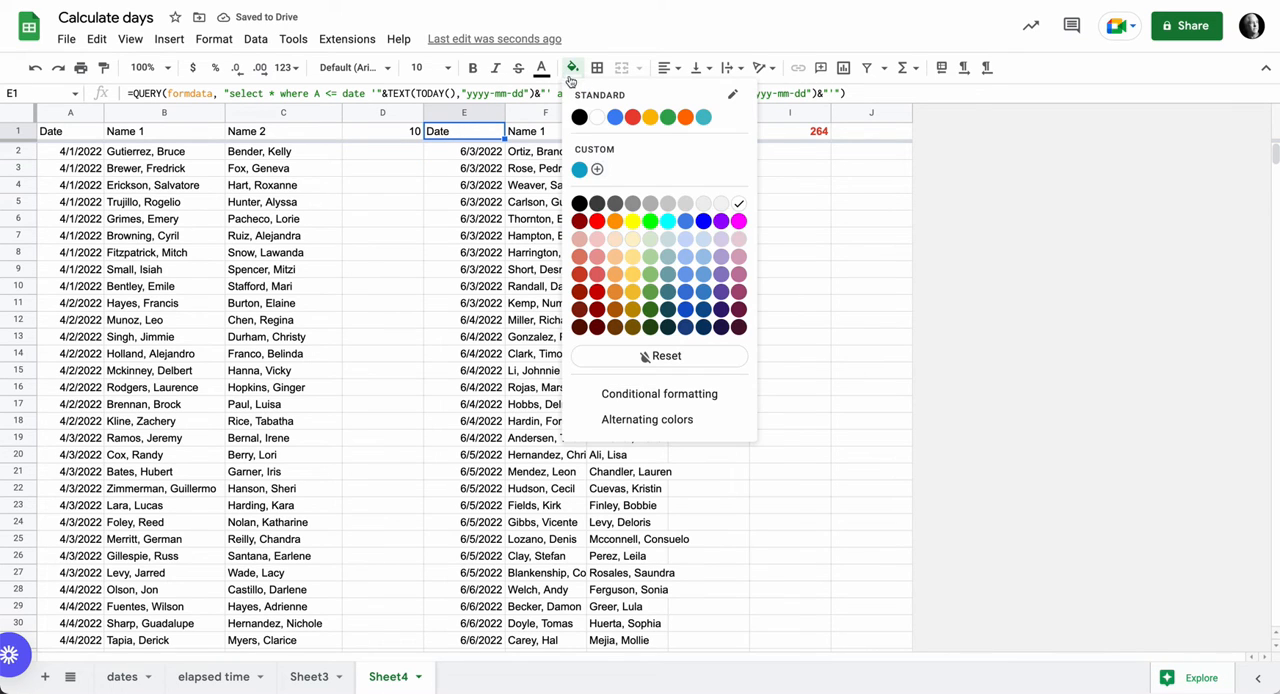
left_click(617, 216)
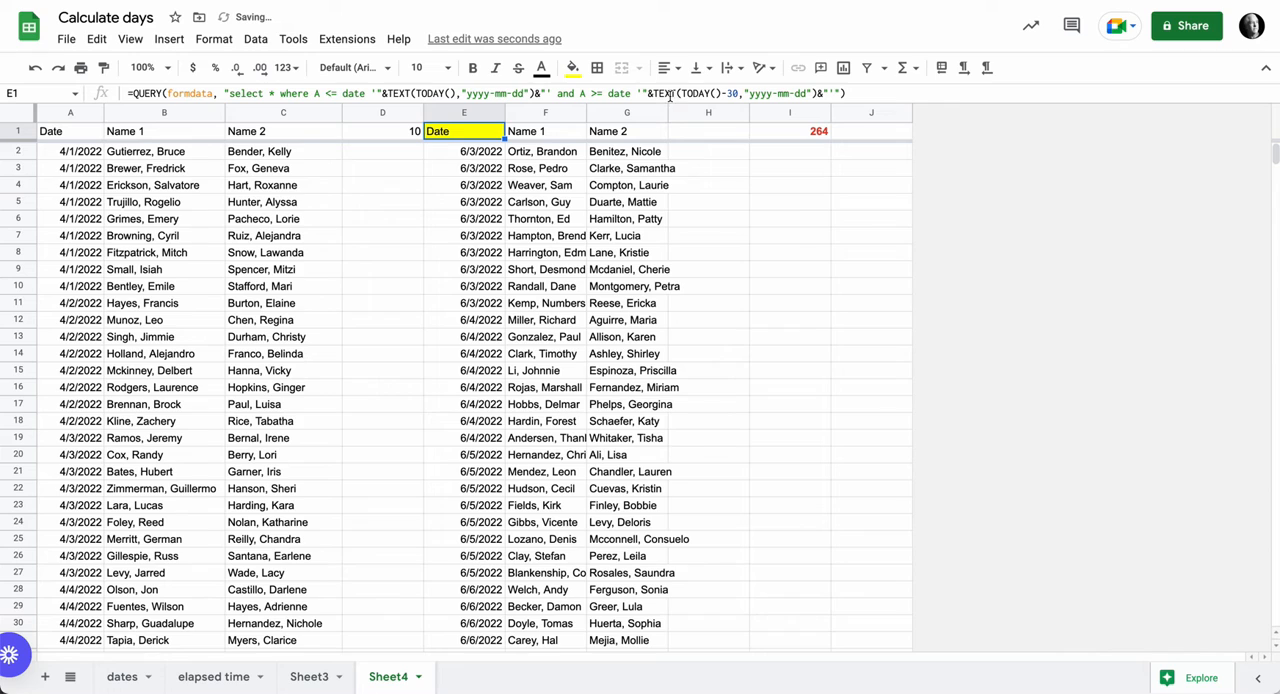
- Replace the fixed 30 after TODAY()- in E1's QUERY formula with a reference to D1
left_click(730, 93)
double_click(733, 93)
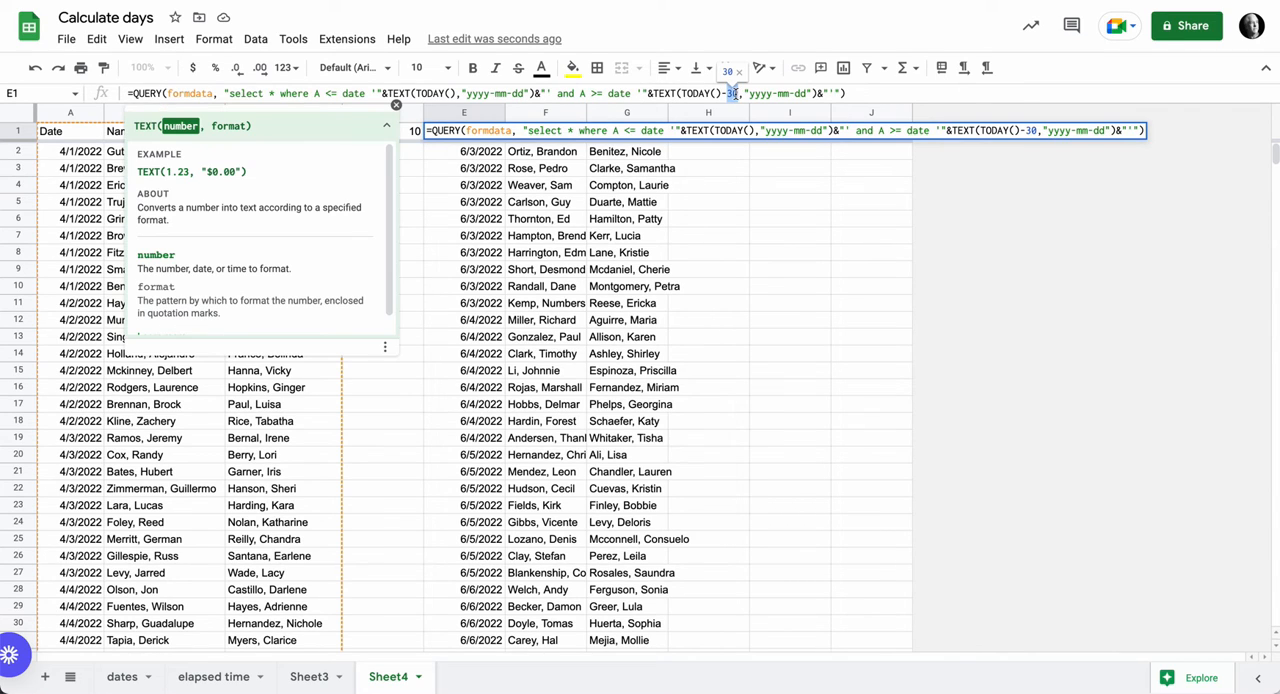
key("BackSpace")
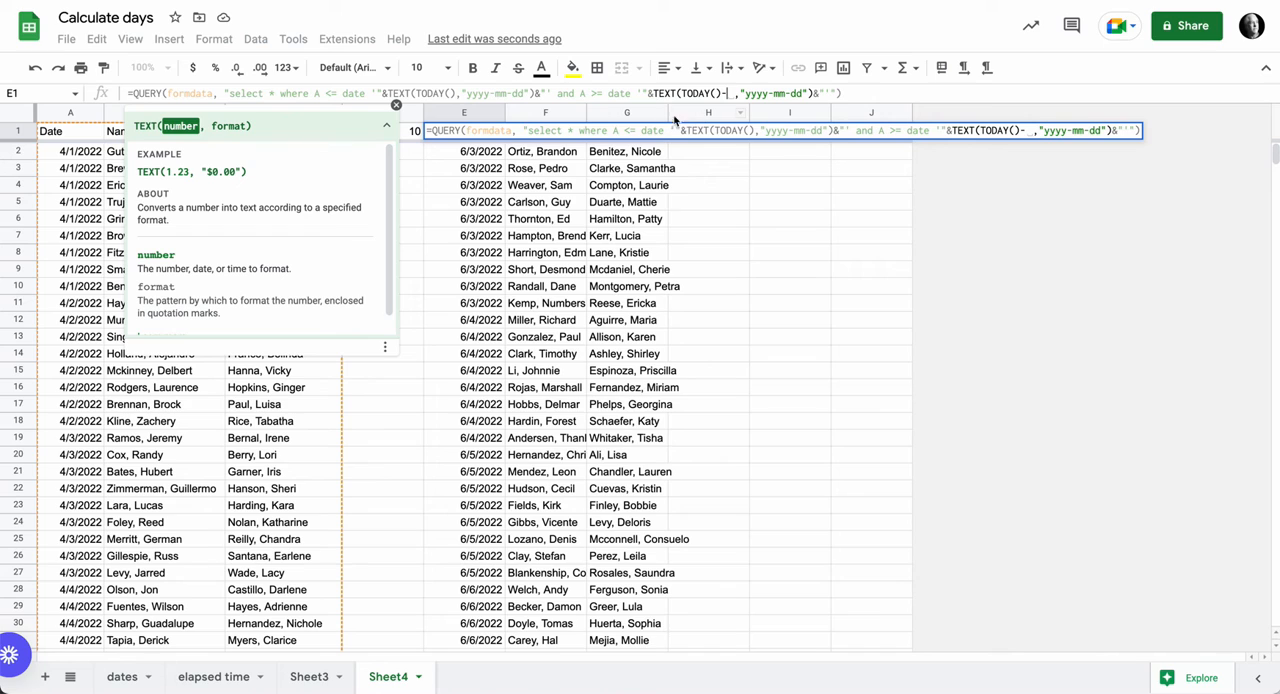
left_click(415, 131)
key("Return")
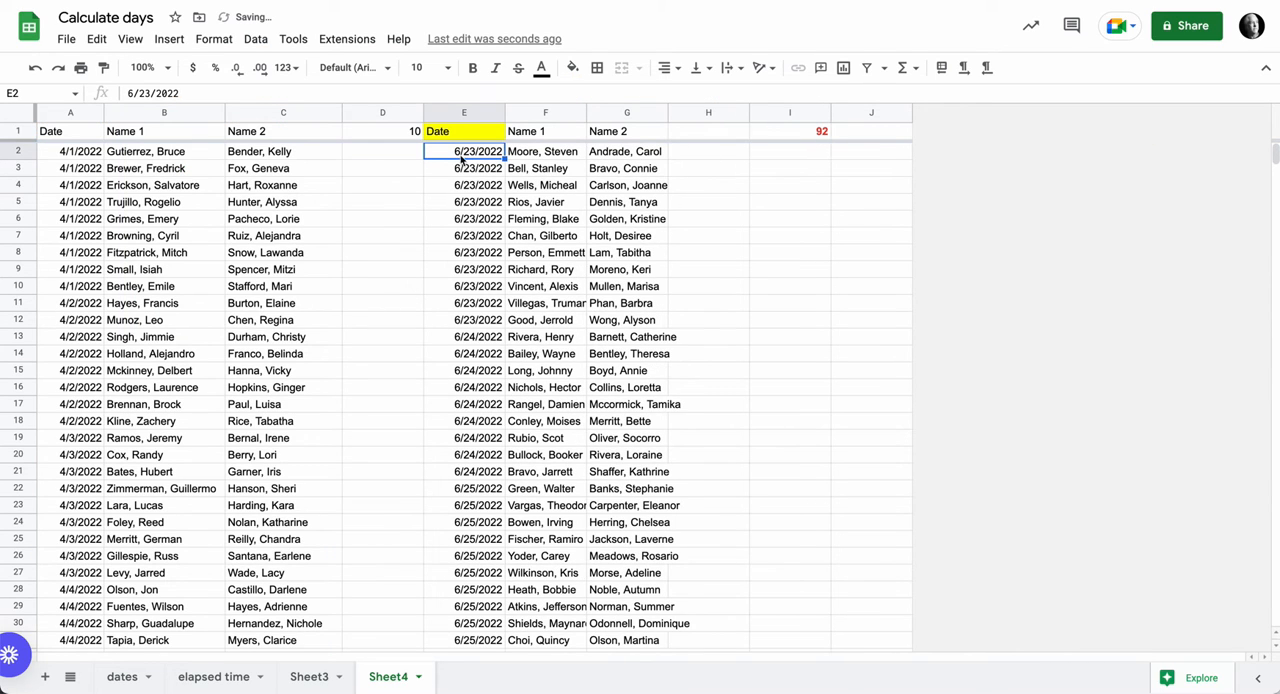
- Test the query by setting D1 to 3, 31 and 60 days in turn
left_click(414, 137)
type("3")
key("Return")
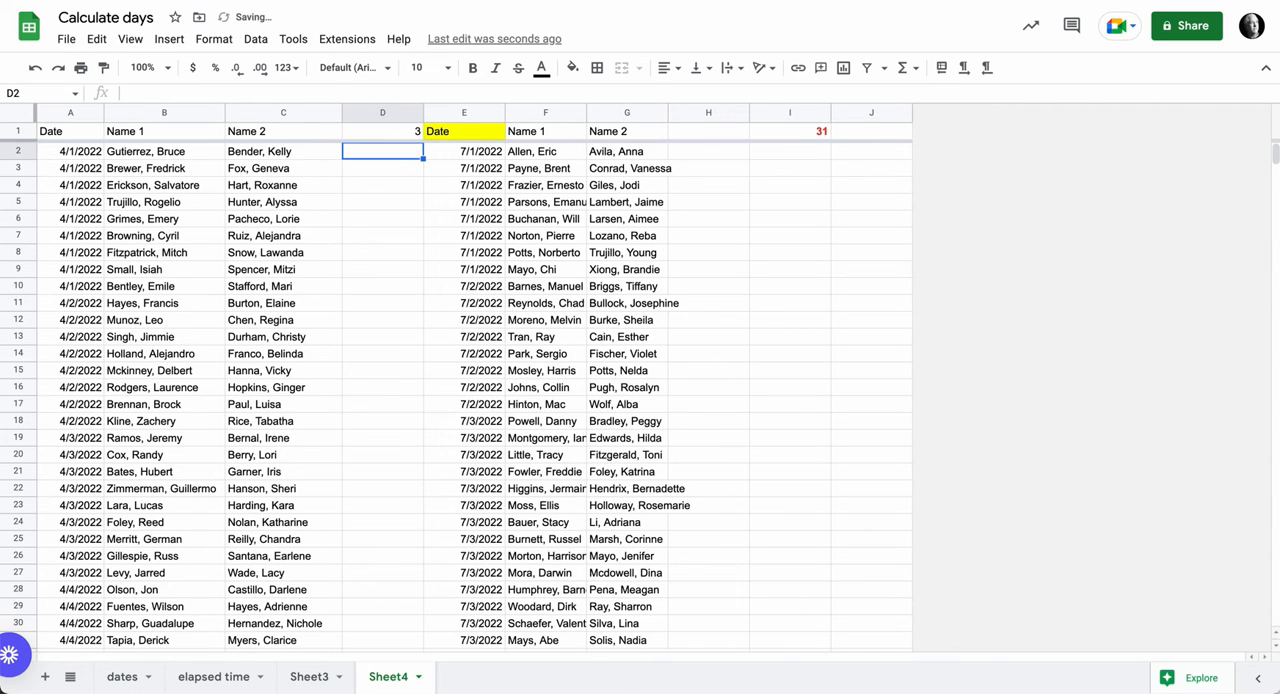
left_click(396, 138)
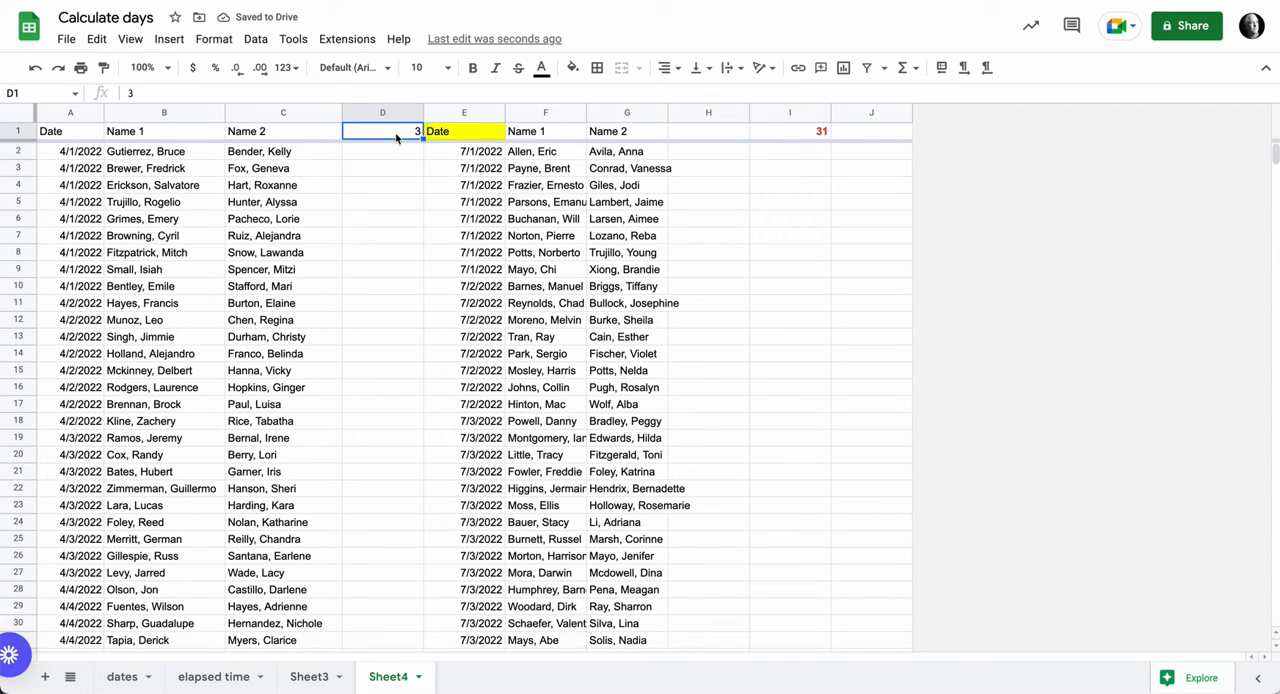
type("31")
key("Return")
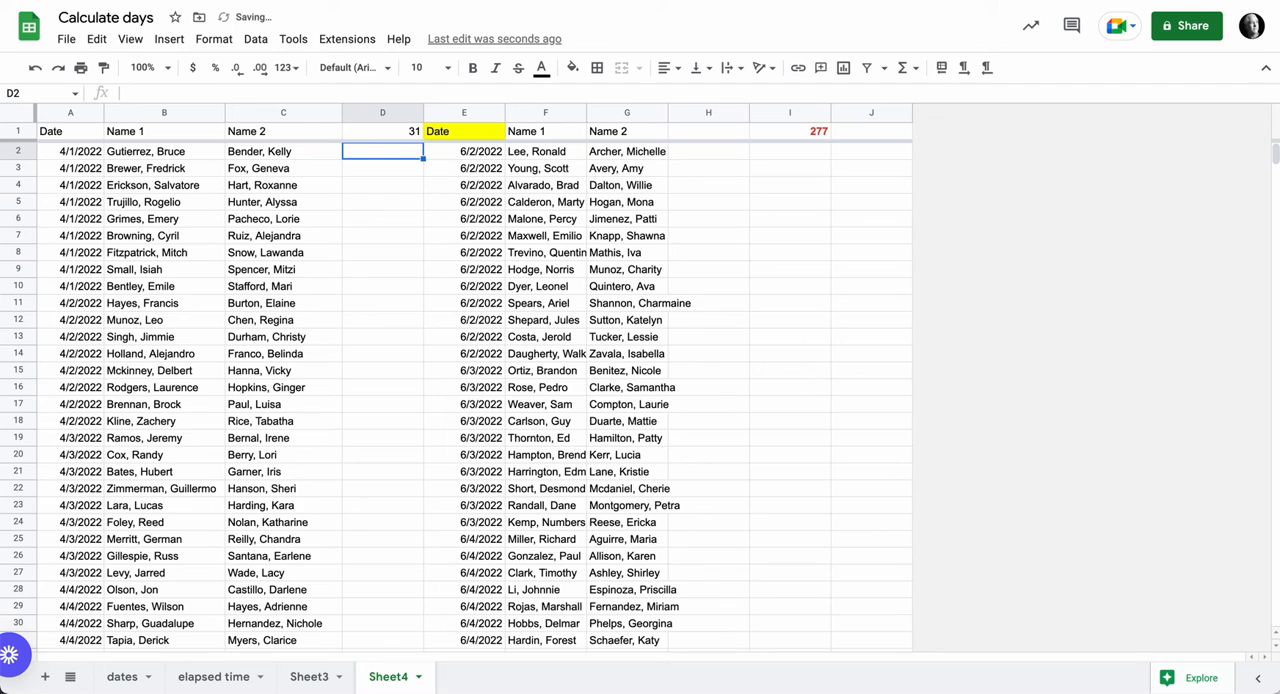
left_click(396, 138)
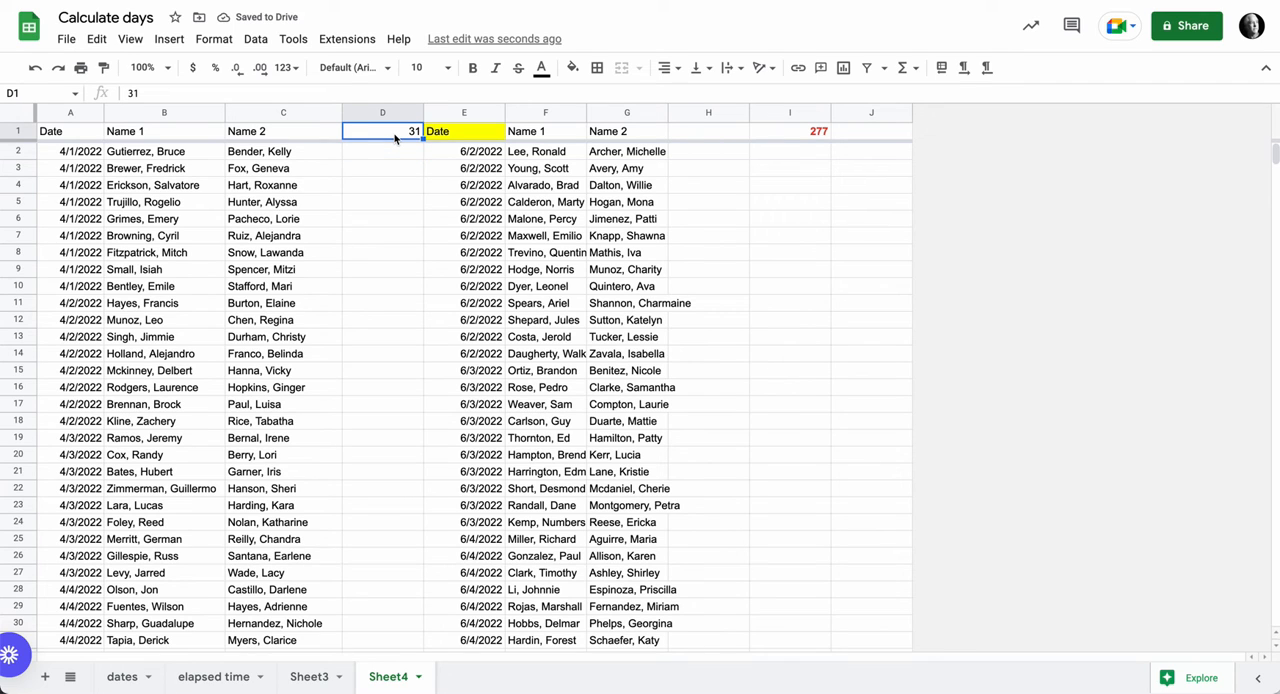
type("60")
key("Return")
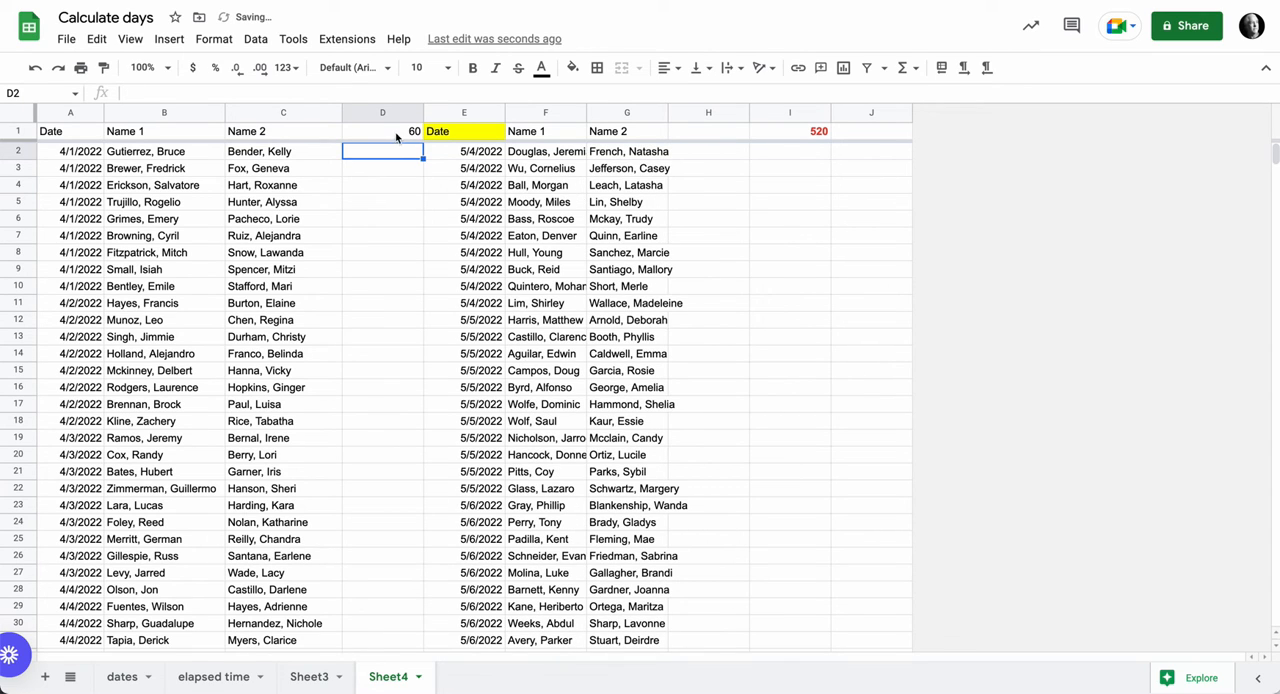
- Set the lookback days in D1 to 14 and review the formula in E1
left_click(460, 138)
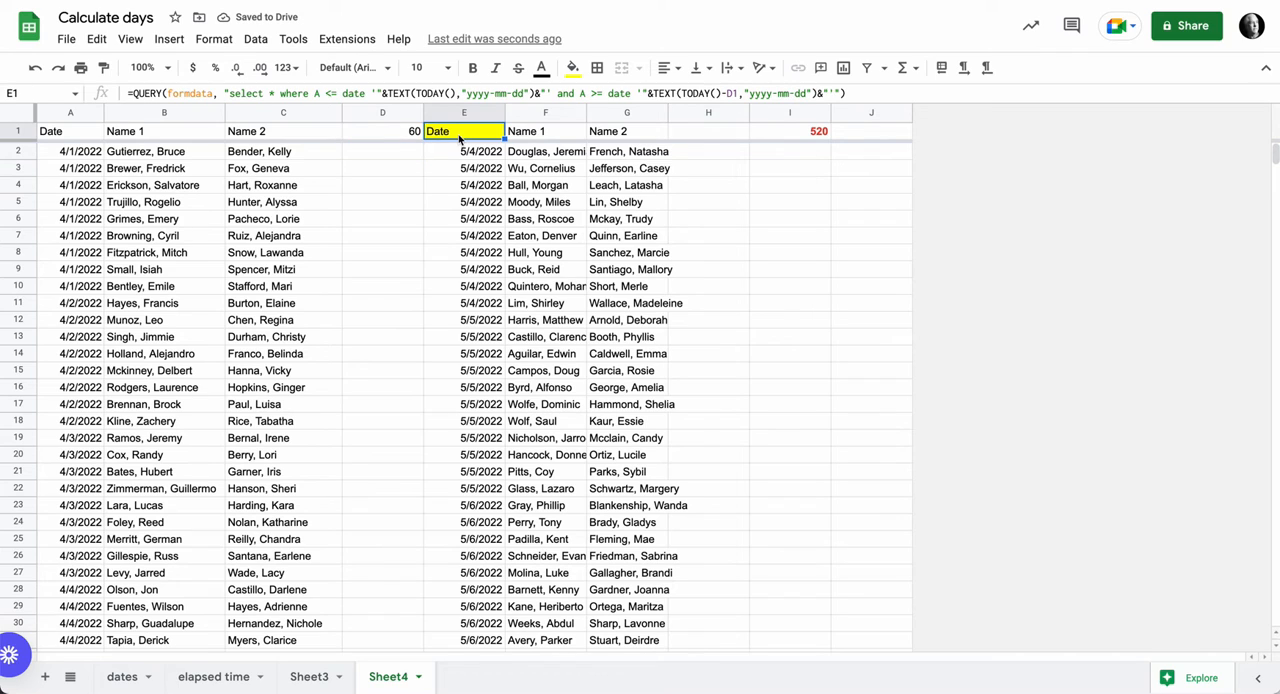
left_click(405, 136)
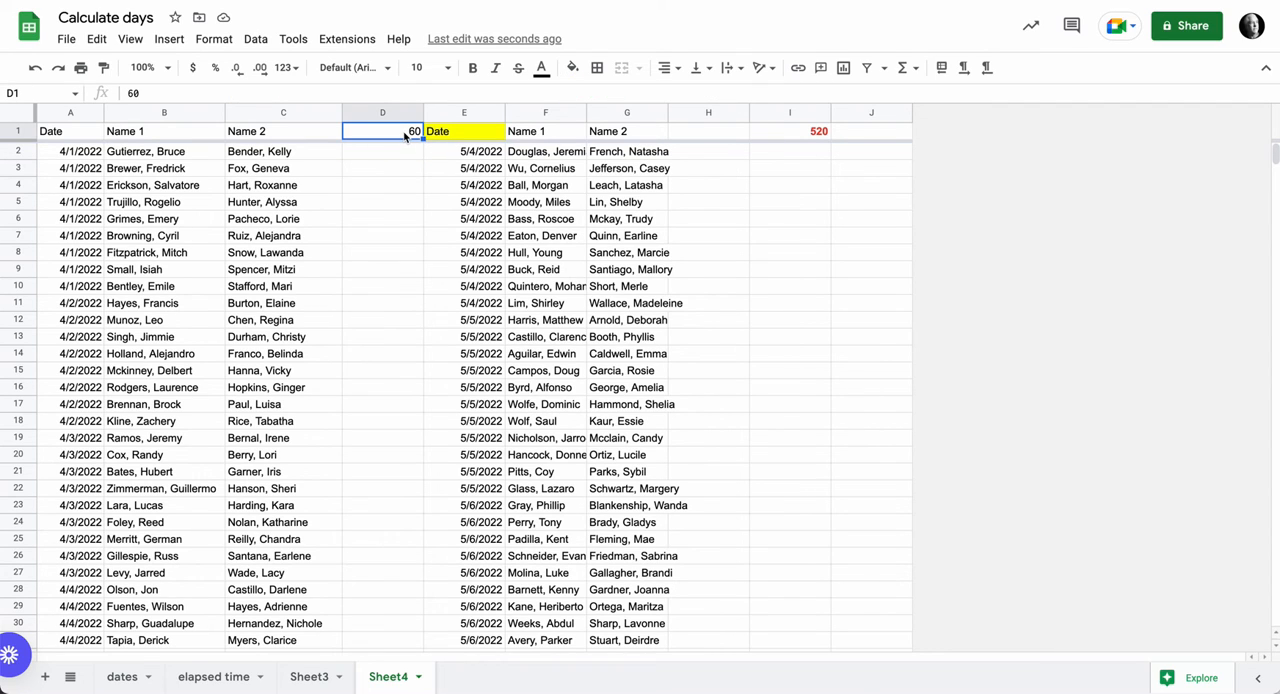
type("14")
key("Return")
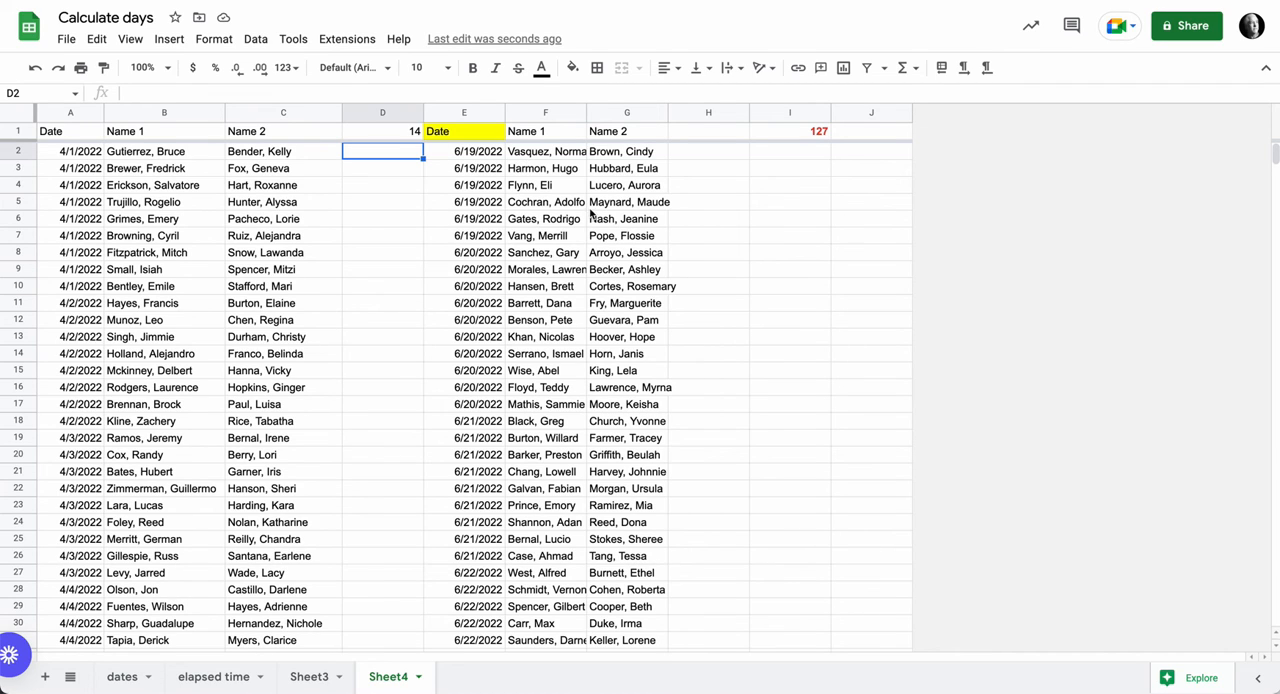
left_click(474, 139)
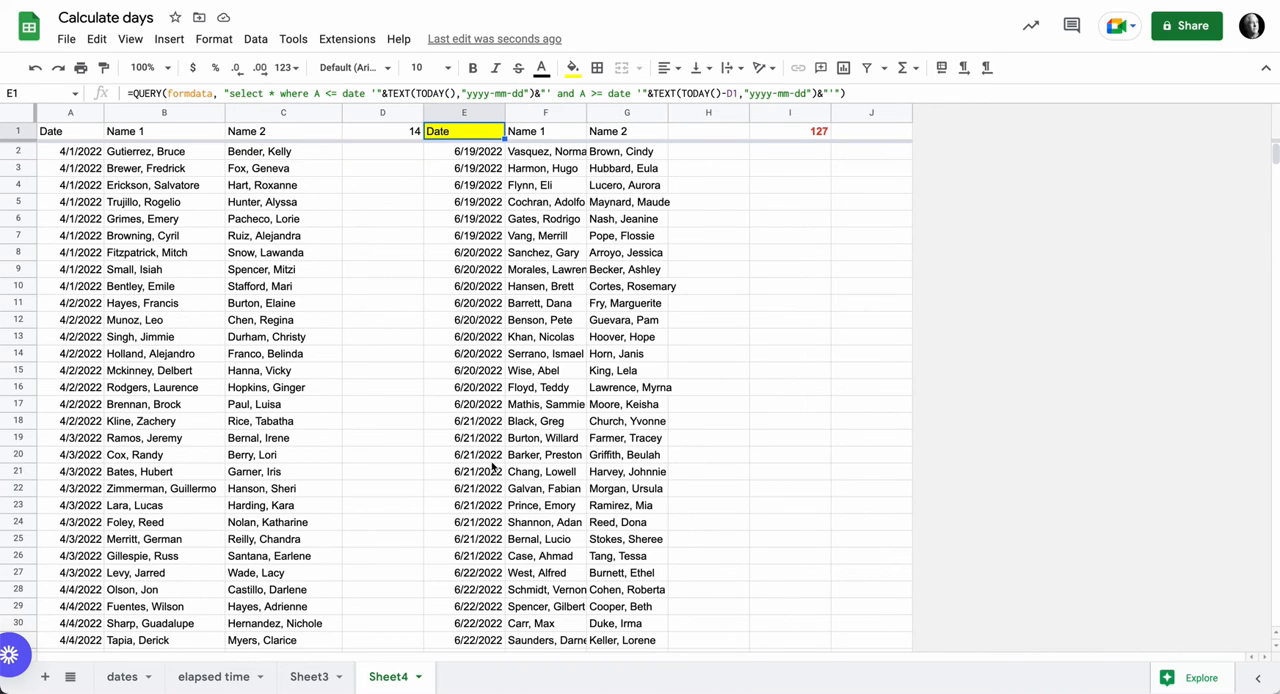